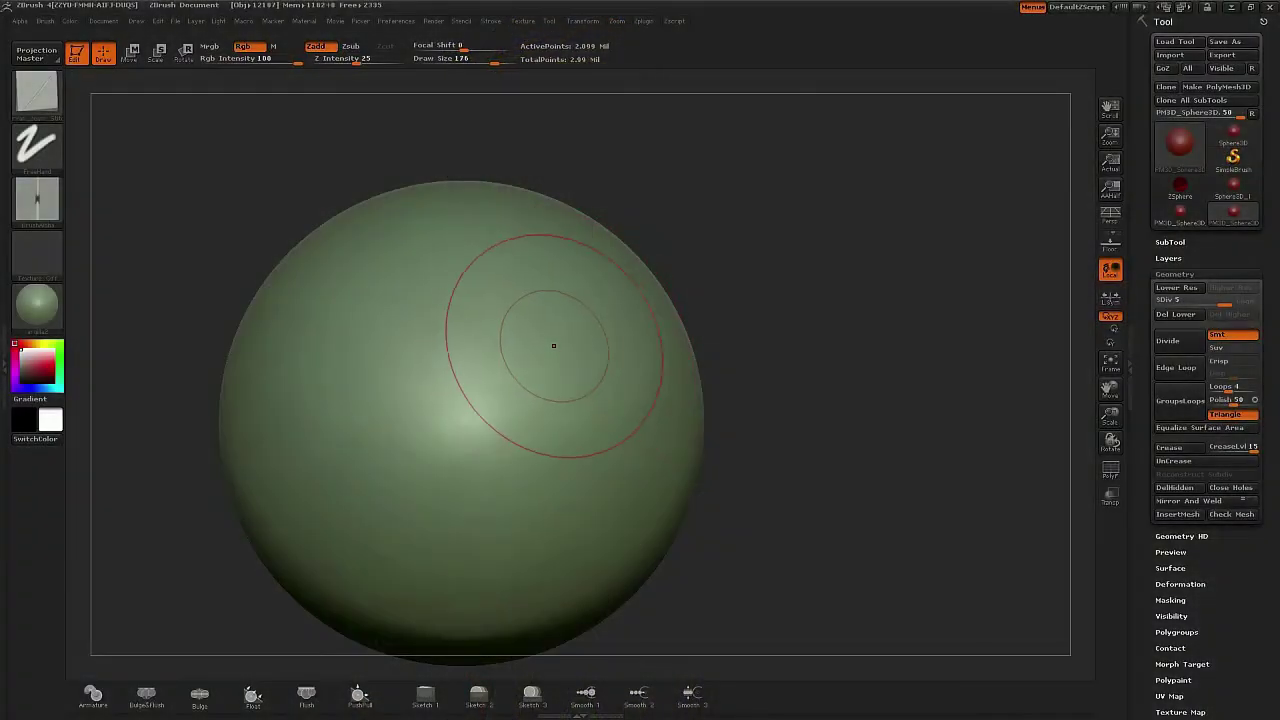
# Set the draw size to 76 and Z Intensity to 10, and draw a thin stitched seam across the sphere.
pyautogui.press('[')
pyautogui.click(348, 59)
pyautogui.write('10')
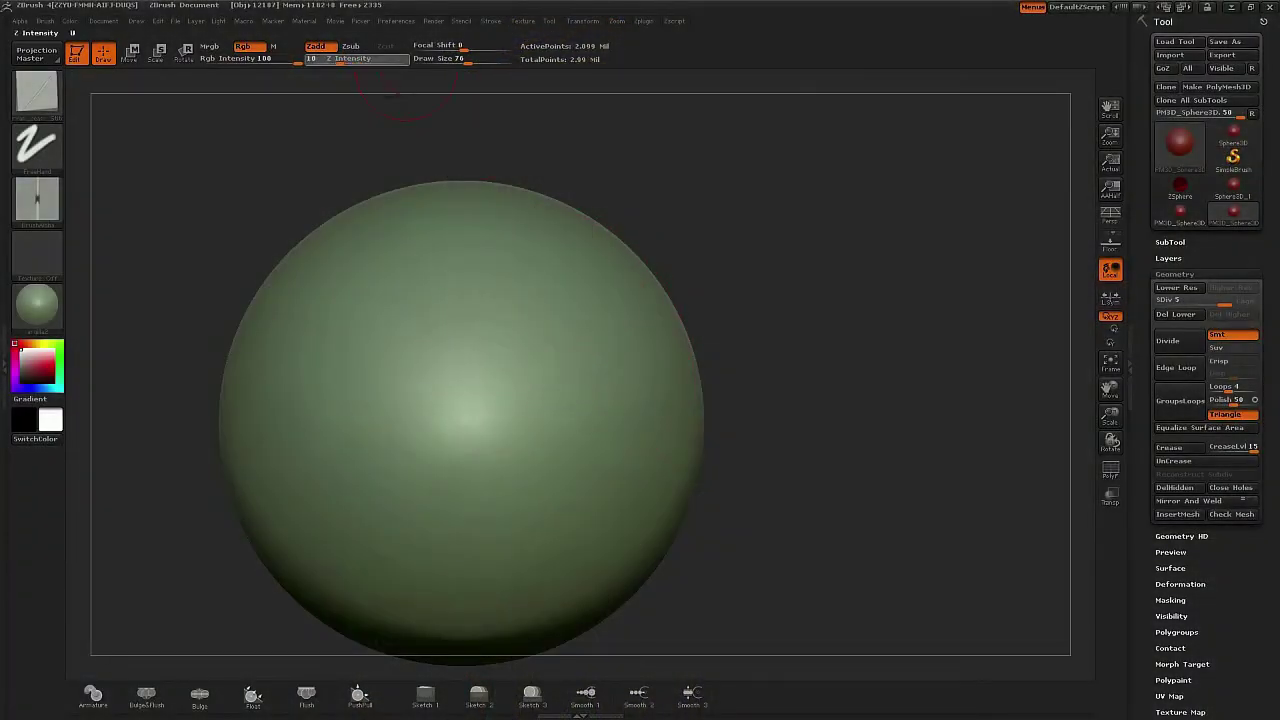
pyautogui.keyDown('alt'); pyautogui.moveTo(815, 220); pyautogui.dragTo(836, 304); pyautogui.keyUp('alt')
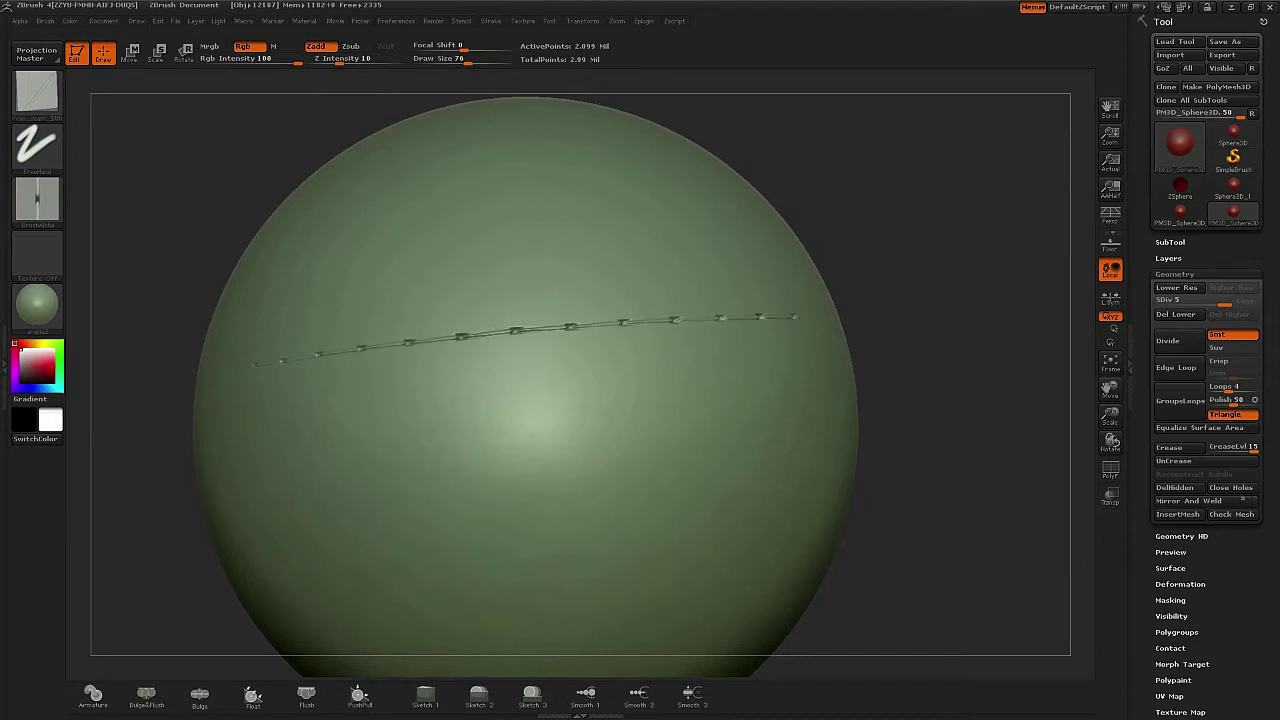
# Draw a raised fold seam with two rows of stitches across the sphere below the thin stitched seam.
pyautogui.click(37, 200)
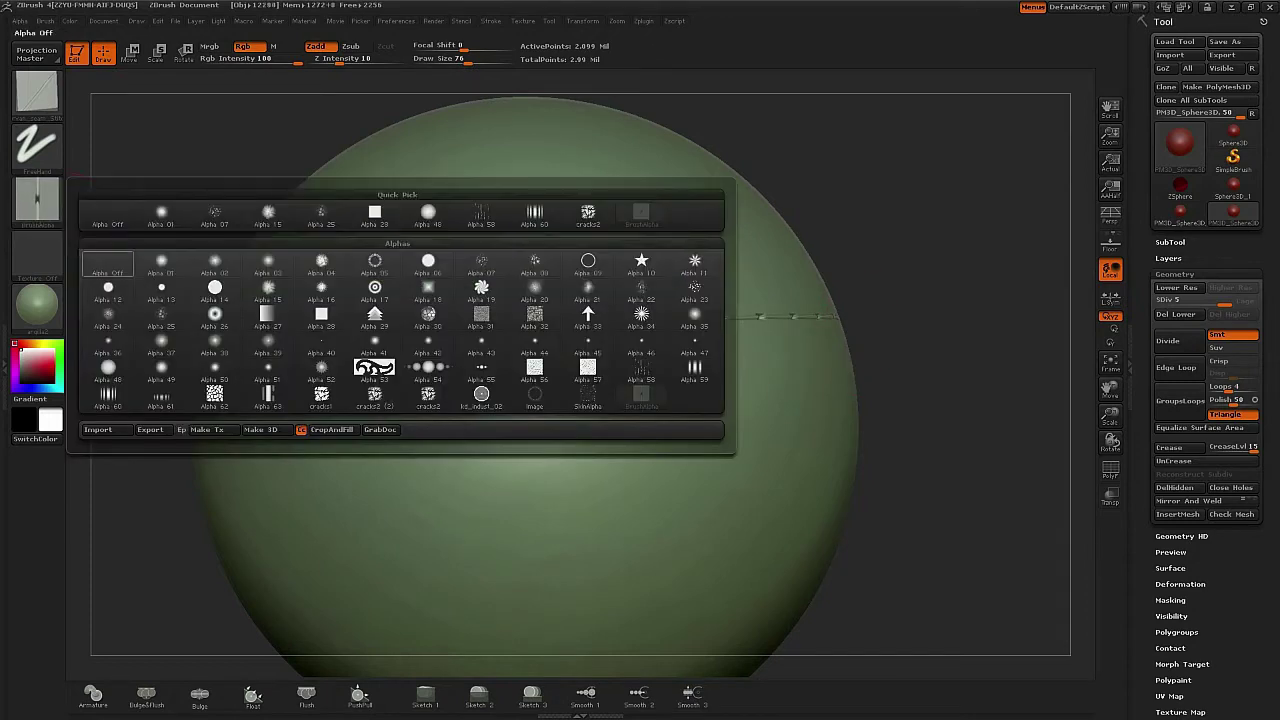
pyautogui.click(214, 395)
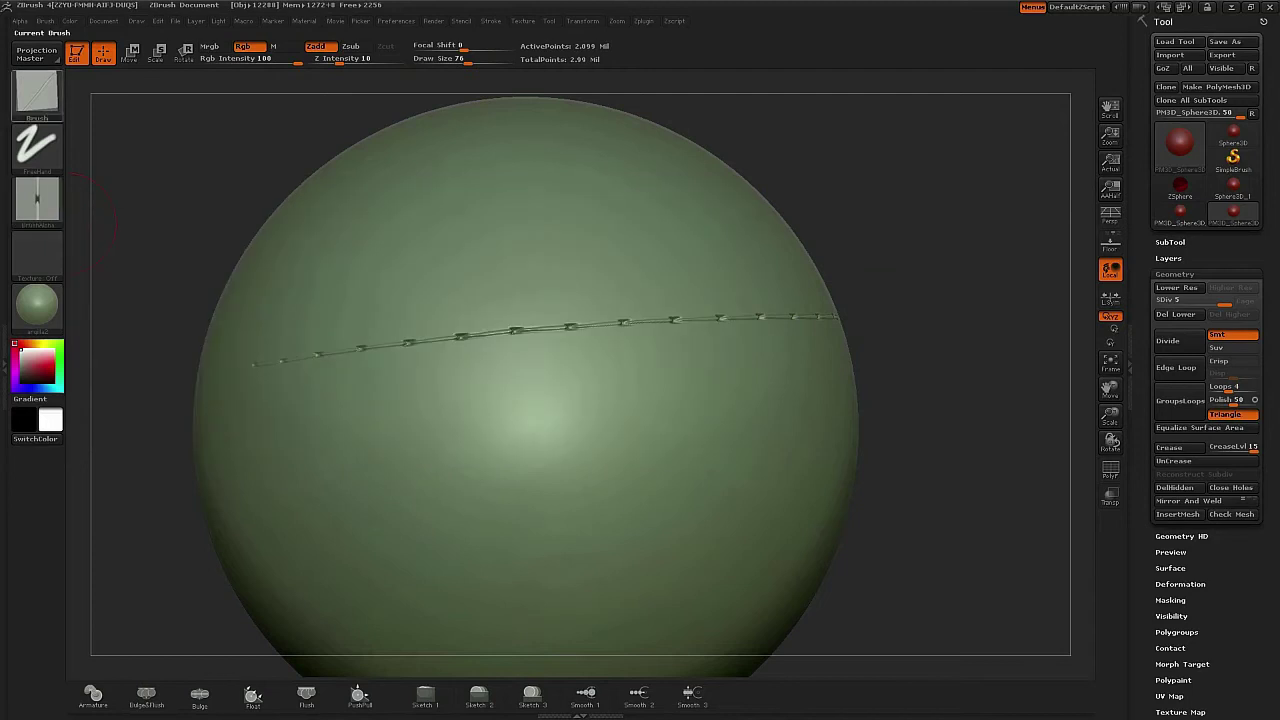
pyautogui.click(37, 95)
pyautogui.click(267, 350)
pyautogui.moveTo(232, 432); pyautogui.dragTo(838, 381)
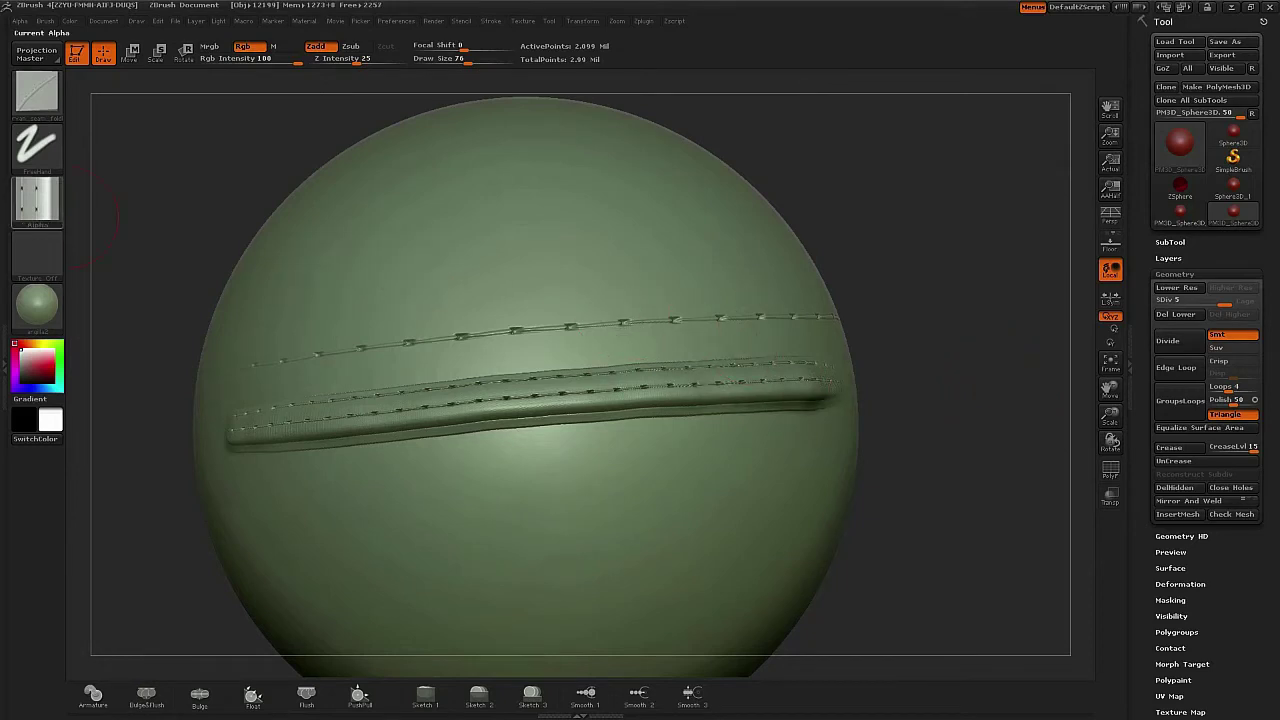
# Choose a ryan_seam_fold brush and draw a wide fold seam with one stitched edge across the sphere above the thin stitched seam.
pyautogui.click(37, 95)
pyautogui.click(161, 402)
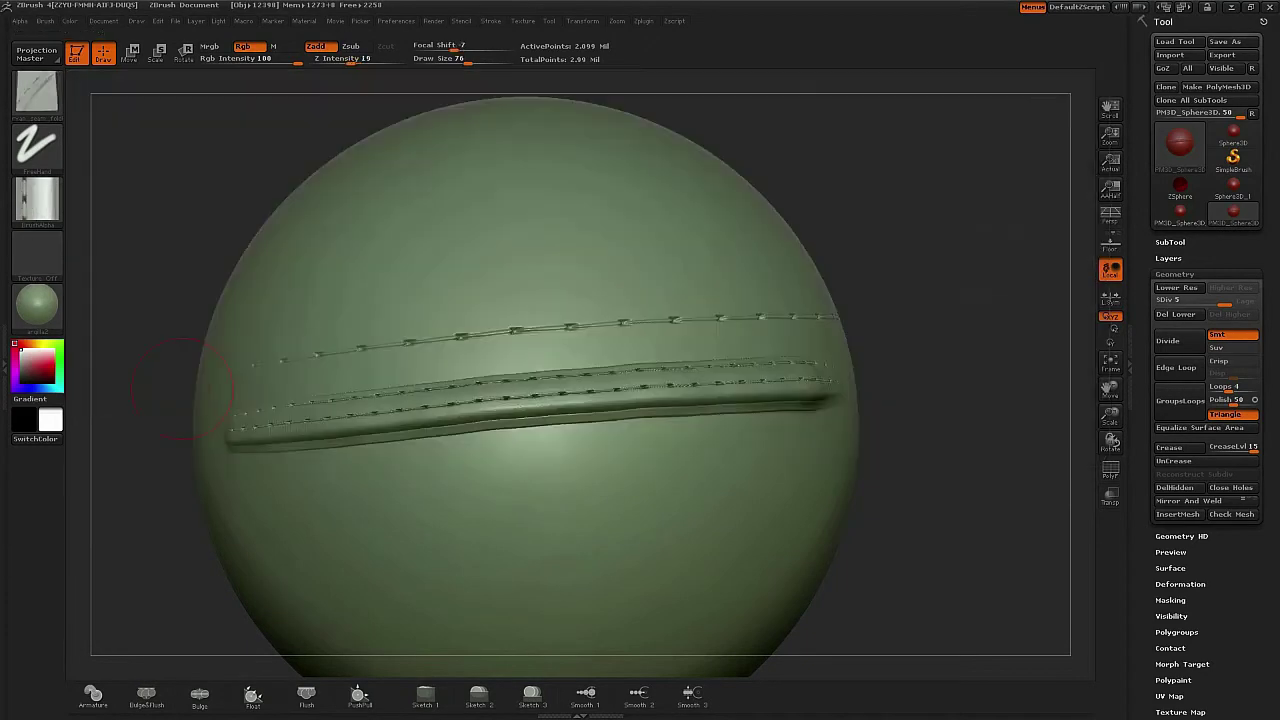
pyautogui.moveTo(244, 300); pyautogui.dragTo(795, 245)
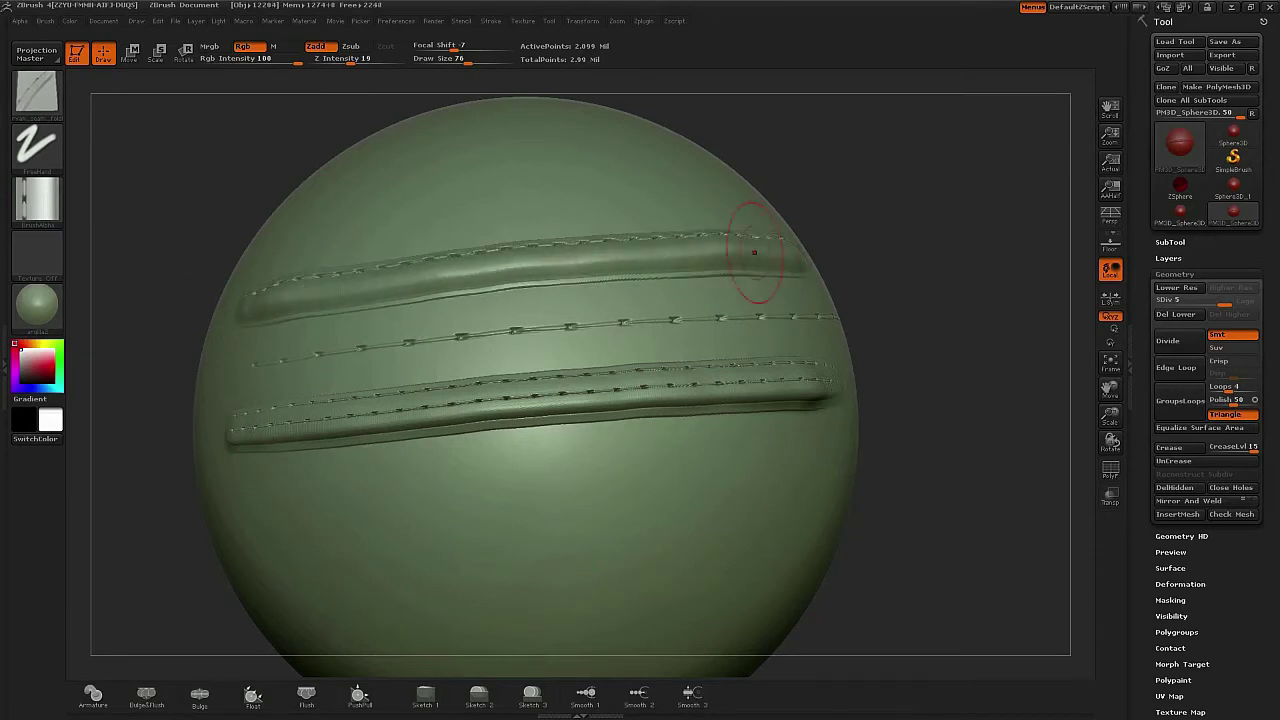
# Choose a seam brush with stitches along both sides and draw a seam across the sphere below the double-stitched fold.
pyautogui.press('b')
pyautogui.click(160, 380)
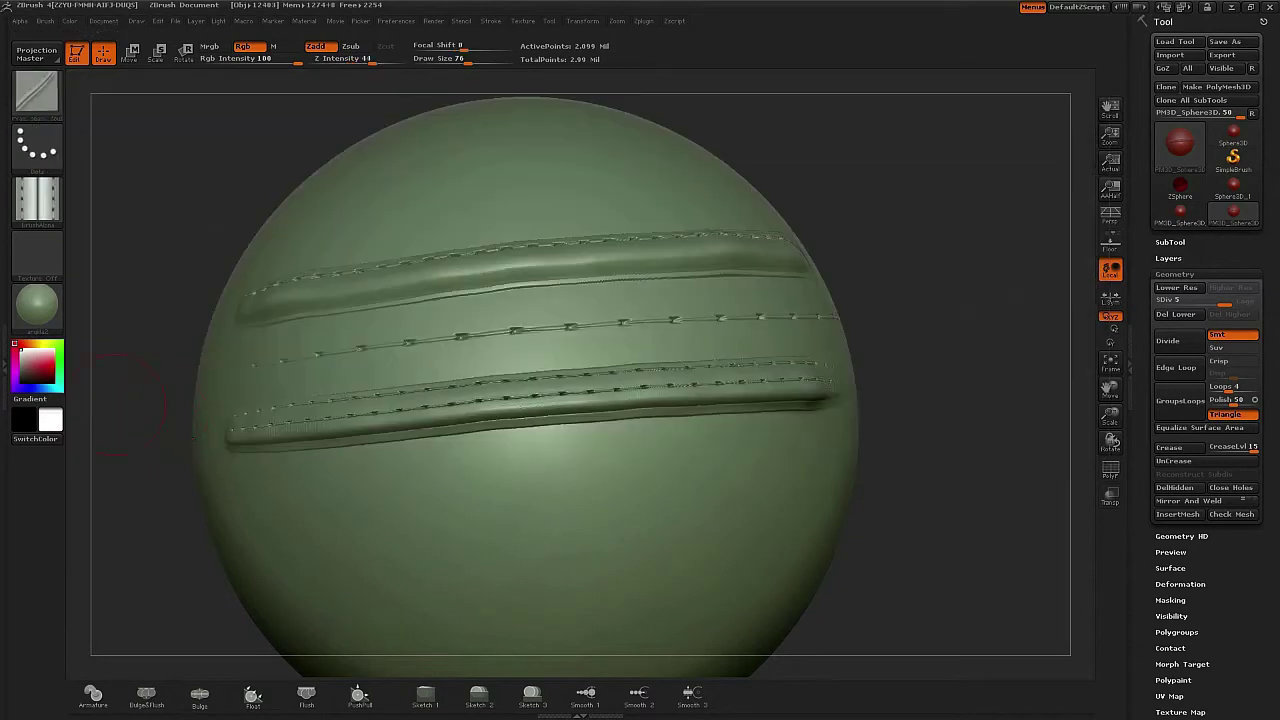
pyautogui.moveTo(1000, 520); pyautogui.dragTo(970, 450)
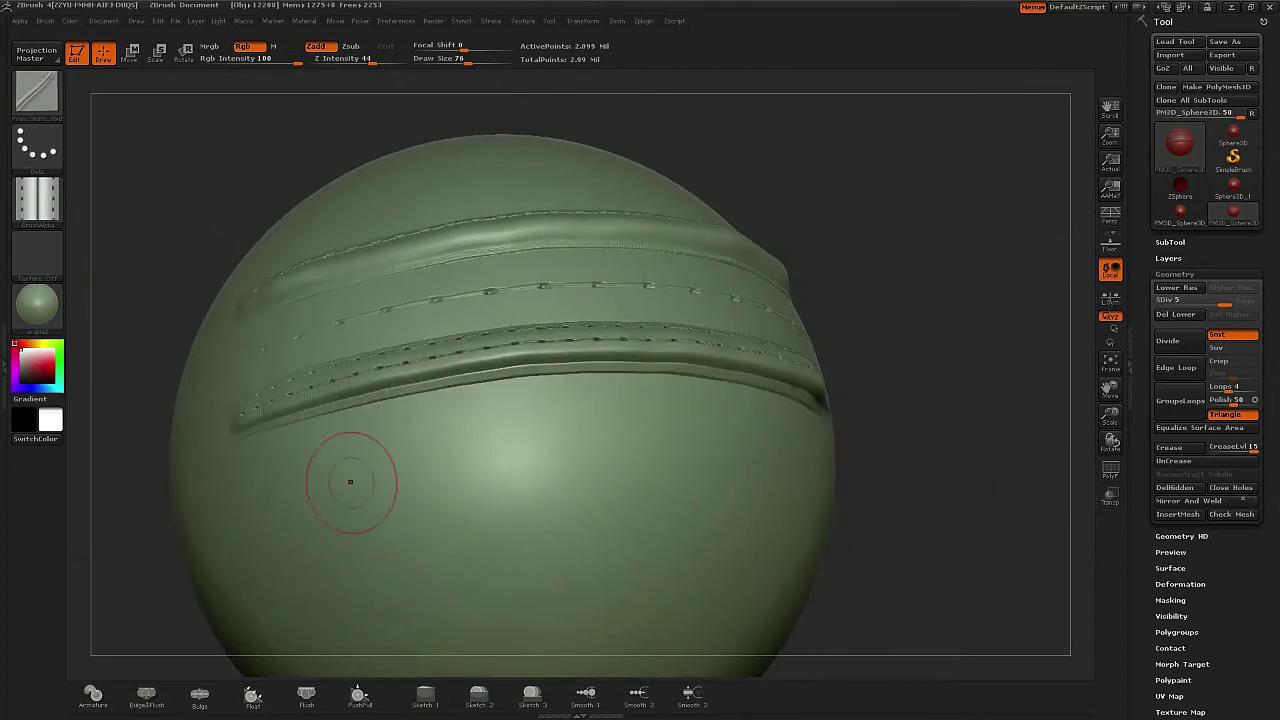
pyautogui.moveTo(243, 505)
pyautogui.mouseDown()
pyautogui.moveTo(552, 458)
pyautogui.moveTo(780, 457)
pyautogui.mouseUp()
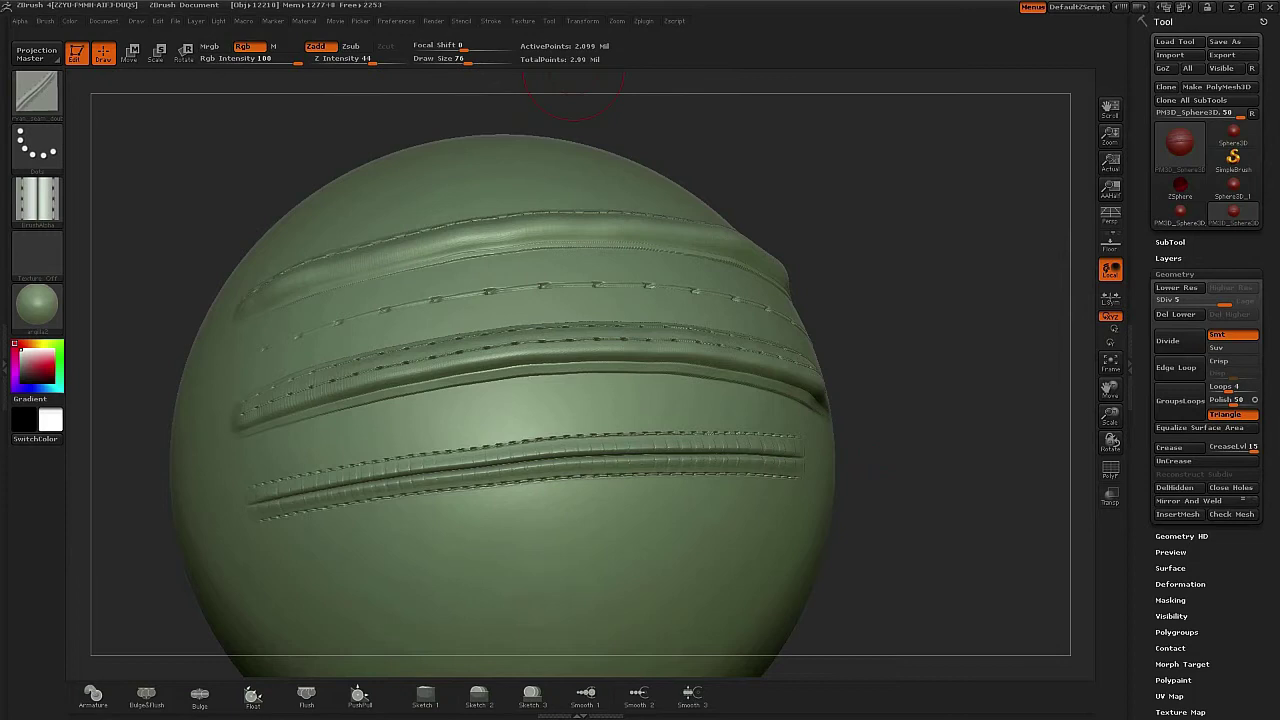
# Lower the brush's LazyStep and draw another seam across the sphere just below the lowest one.
pyautogui.click(491, 20)
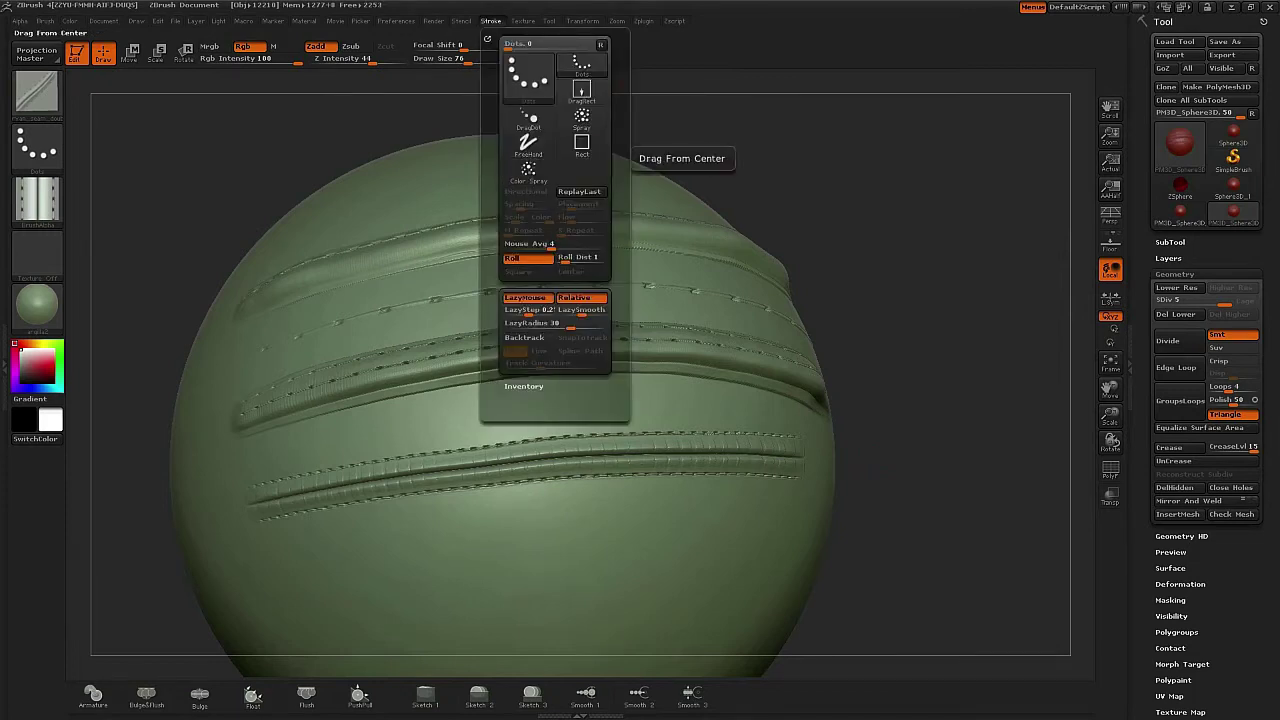
pyautogui.moveTo(528, 310); pyautogui.dragTo(519, 310)
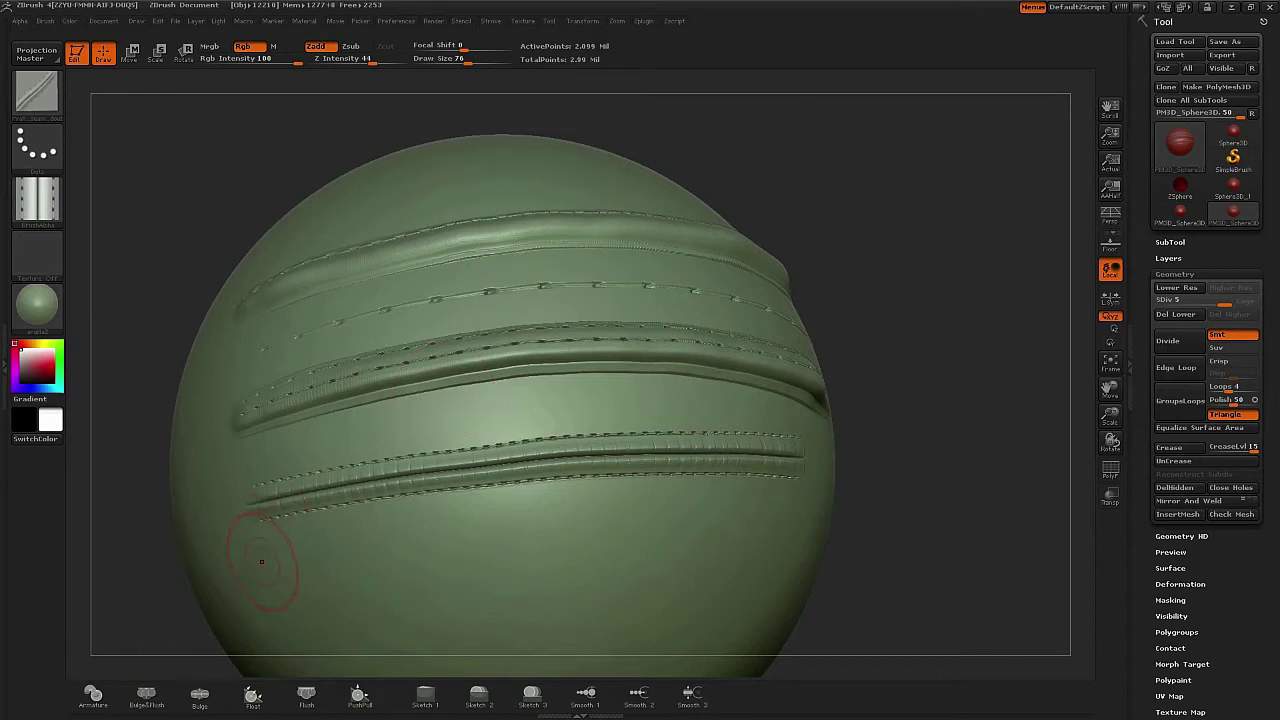
pyautogui.moveTo(261, 561); pyautogui.dragTo(775, 505)
pyautogui.moveTo(948, 503); pyautogui.dragTo(966, 460)
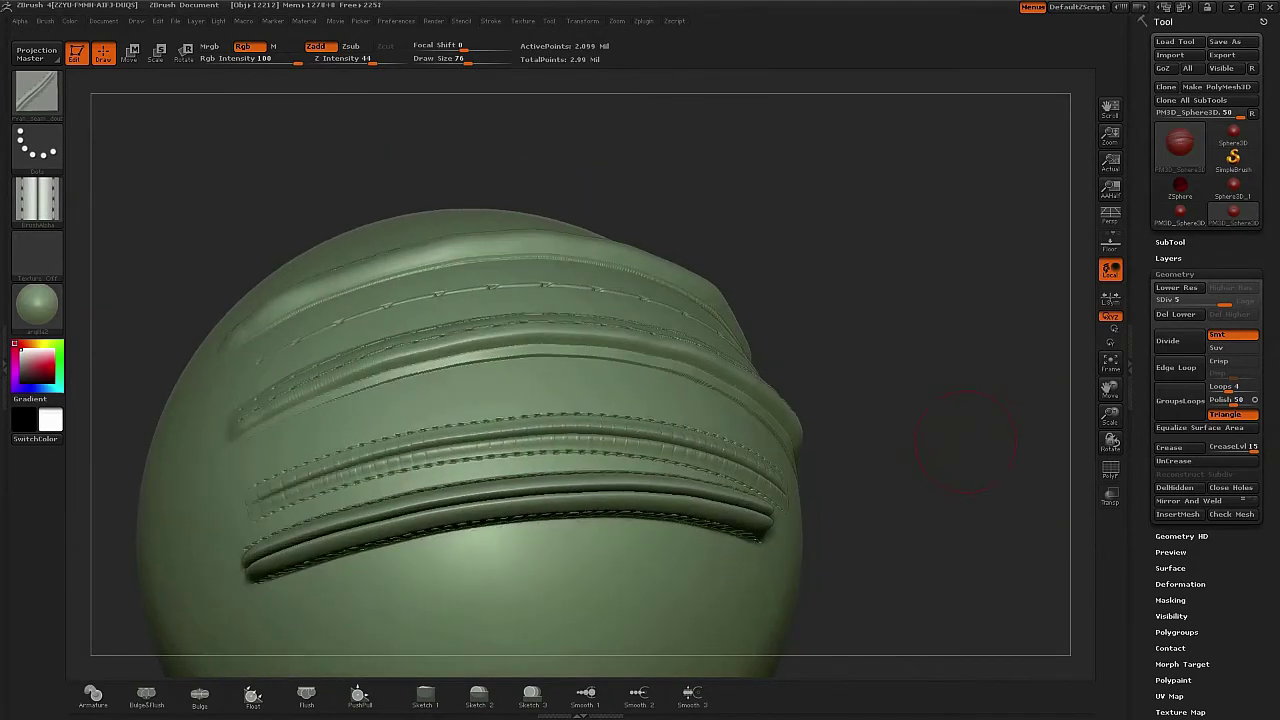
# Set Z Intensity to 10, undo the last seam, and redraw it as a shallower seam in the same place.
pyautogui.moveTo(372, 62); pyautogui.dragTo(335, 62)
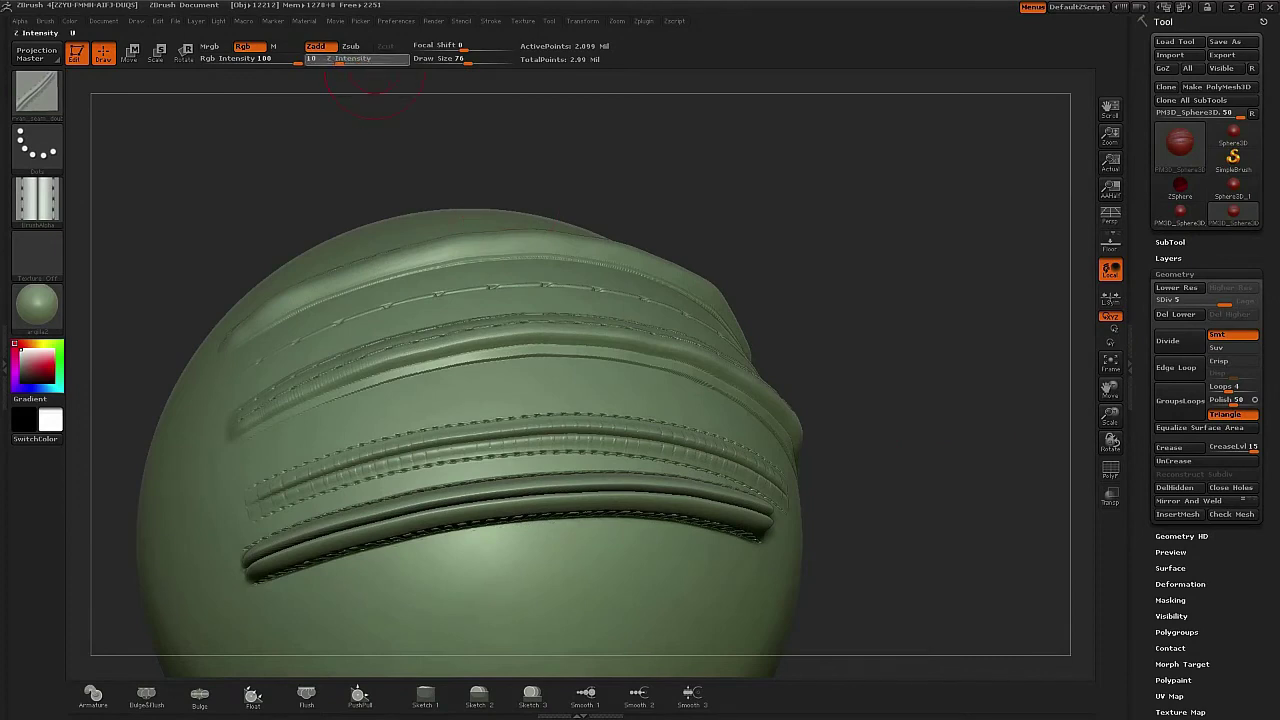
pyautogui.keyDown('alt'); pyautogui.moveTo(910, 462); pyautogui.dragTo(880, 312); pyautogui.keyUp('alt')
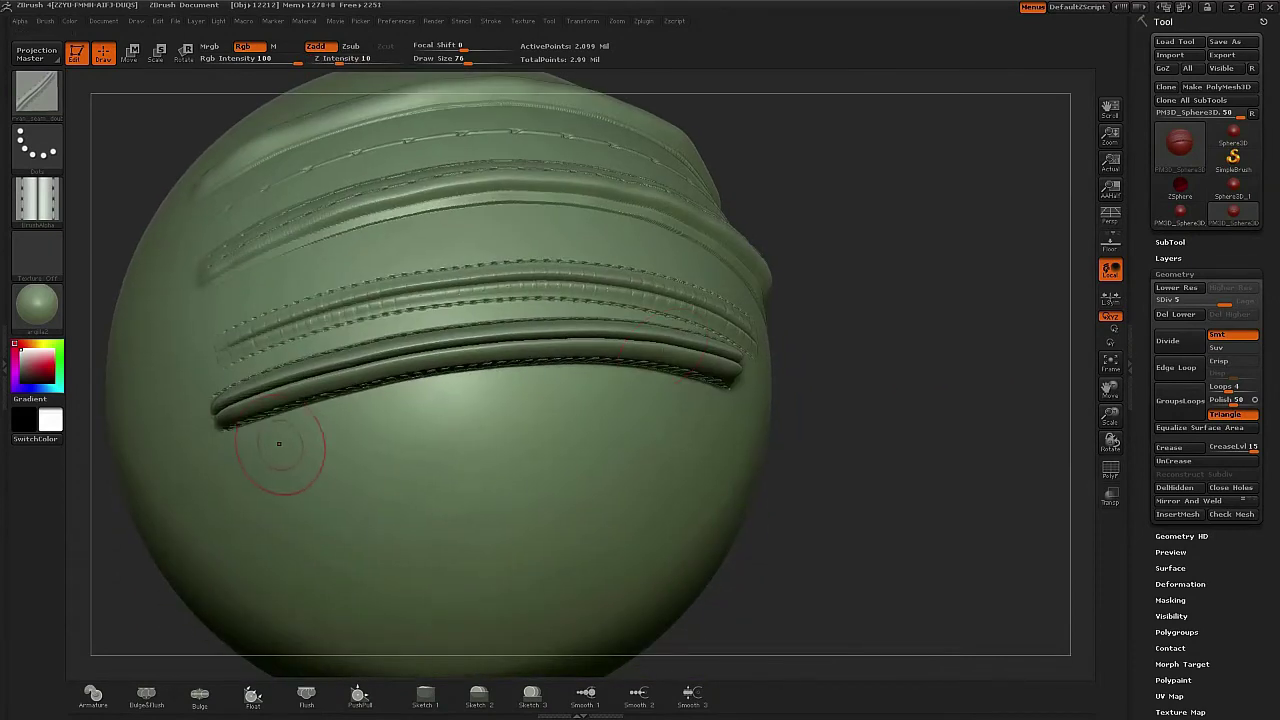
pyautogui.hotkey('ctrl', 'z')
pyautogui.moveTo(220, 428)
pyautogui.mouseDown()
pyautogui.moveTo(330, 400)
pyautogui.moveTo(665, 381)
pyautogui.mouseUp()
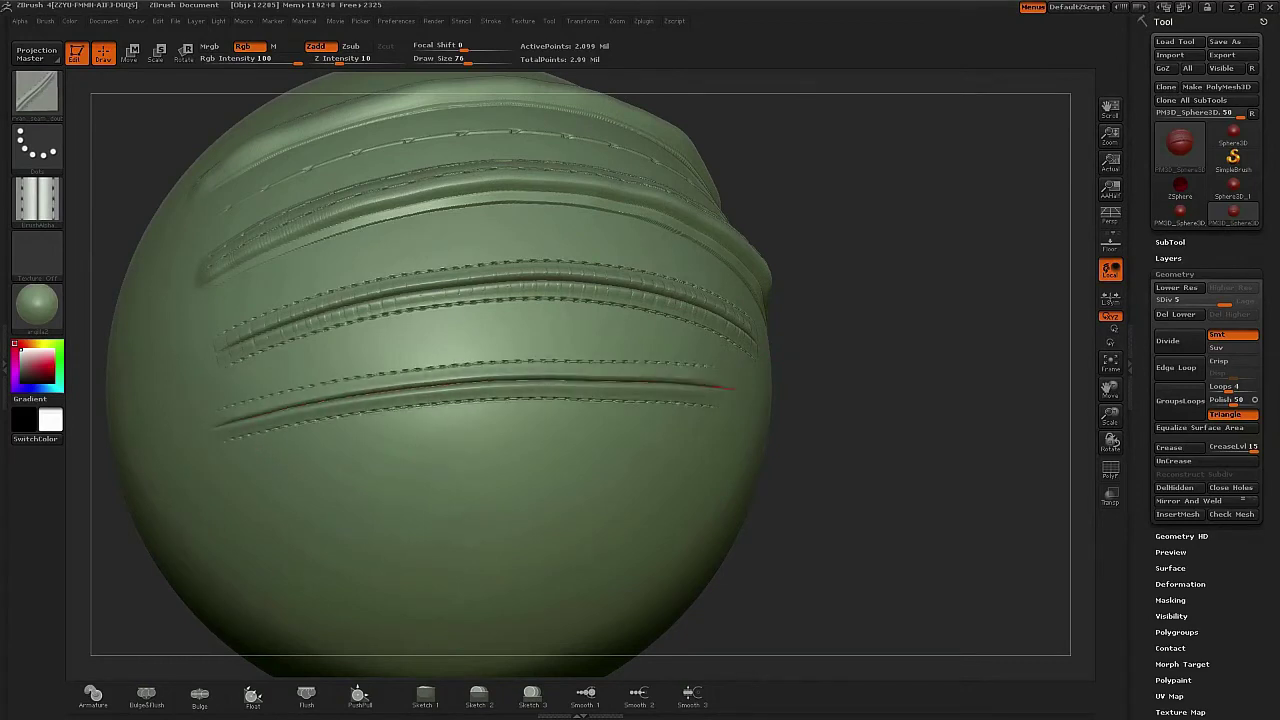
pyautogui.moveTo(928, 400); pyautogui.dragTo(795, 410)
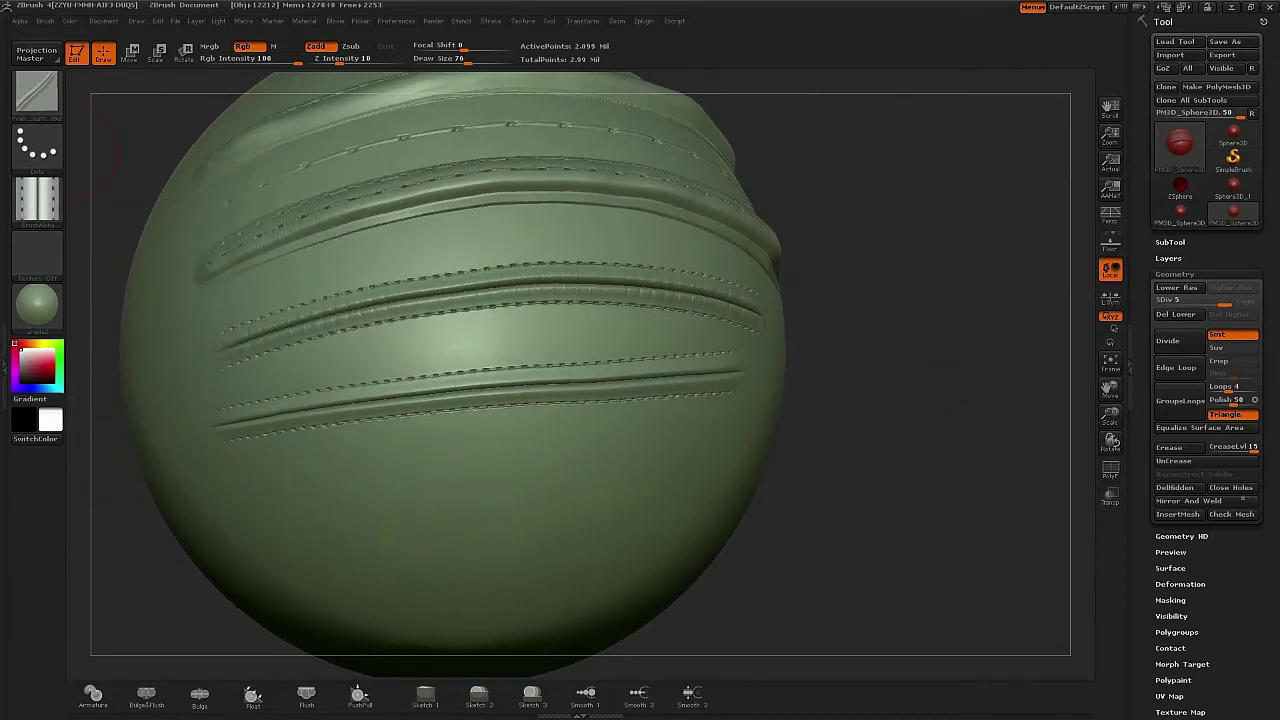
# Select the ryan_seam_doub brush, test a stroke across the sphere below the existing seams, and undo it.
pyautogui.click(36, 92)
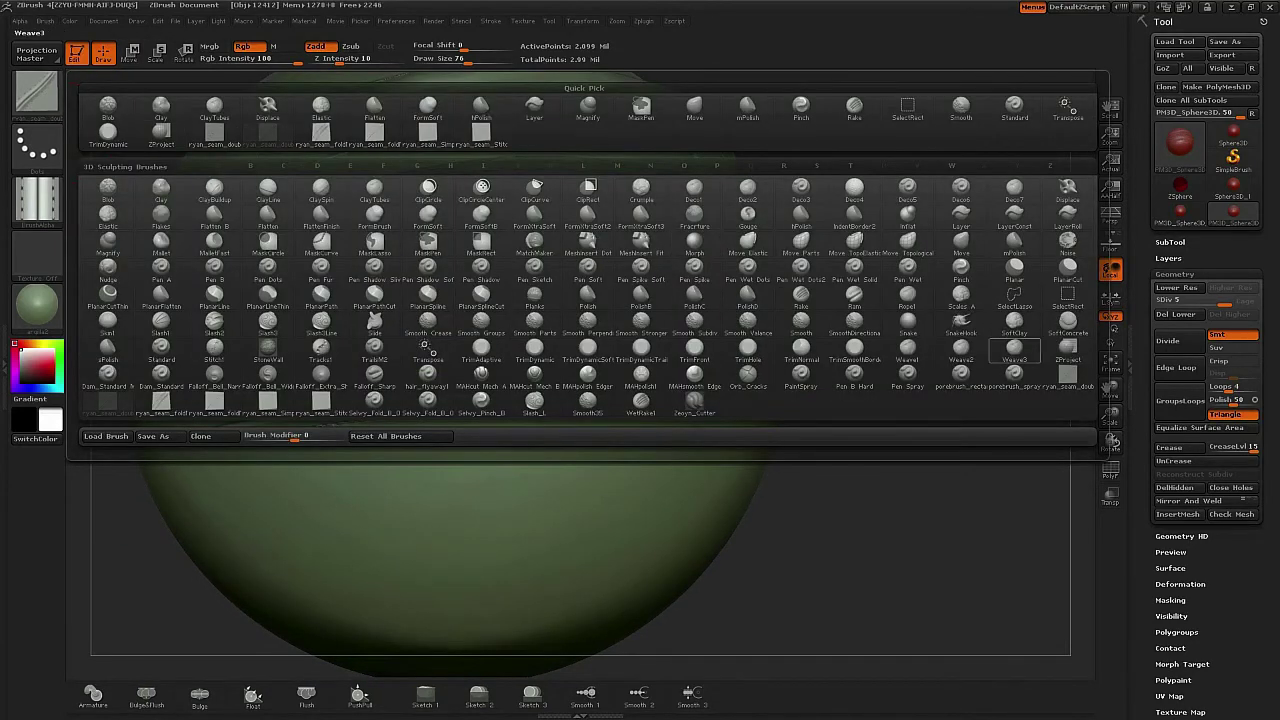
pyautogui.click(1068, 376)
pyautogui.moveTo(915, 460); pyautogui.dragTo(795, 412)
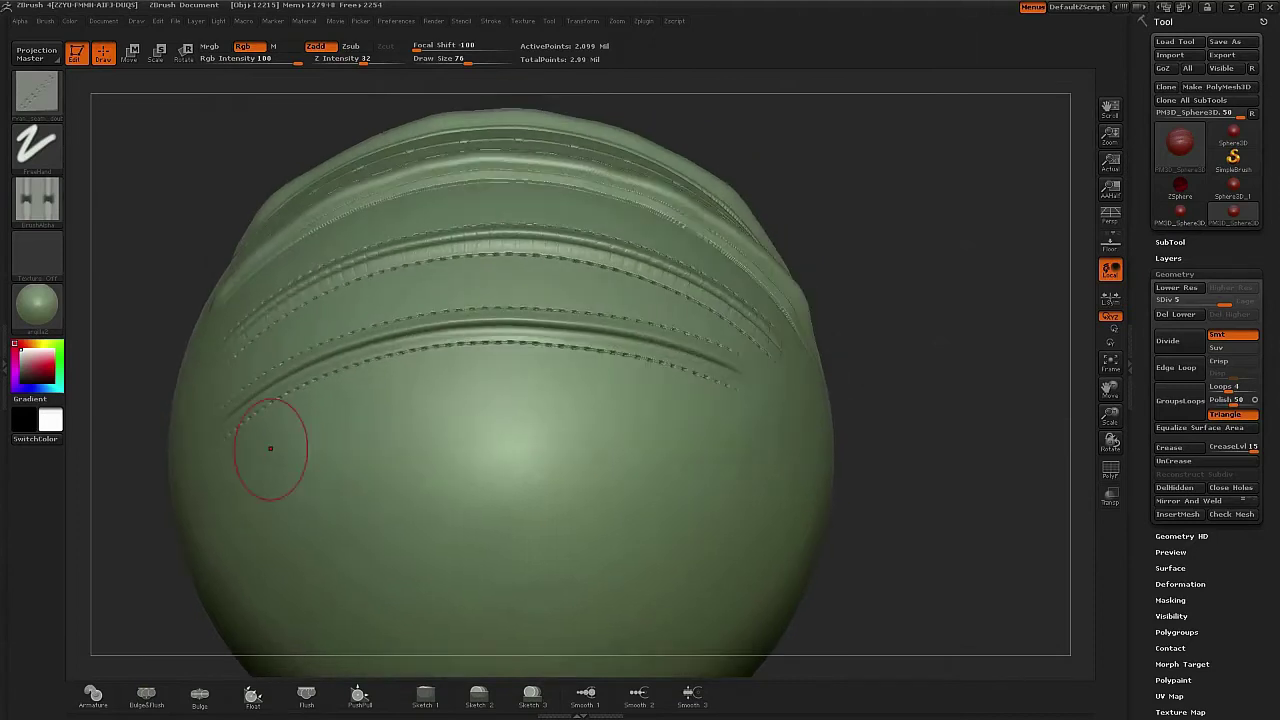
pyautogui.moveTo(212, 495)
pyautogui.mouseDown()
pyautogui.moveTo(345, 445)
pyautogui.moveTo(518, 422)
pyautogui.moveTo(794, 423)
pyautogui.mouseUp()
pyautogui.hotkey('ctrl', 'z')
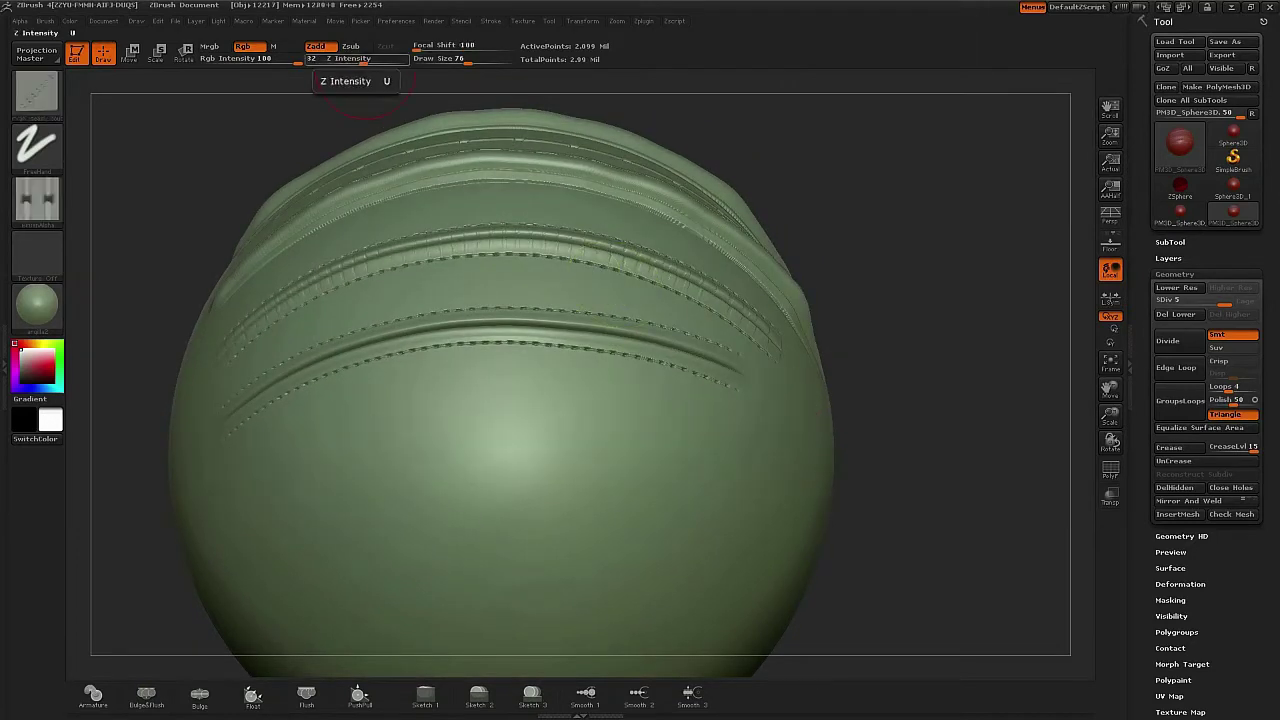
# Set Z Intensity to 8, test another double-seam stroke below the existing seams, and undo it.
pyautogui.moveTo(355, 60); pyautogui.dragTo(325, 60)
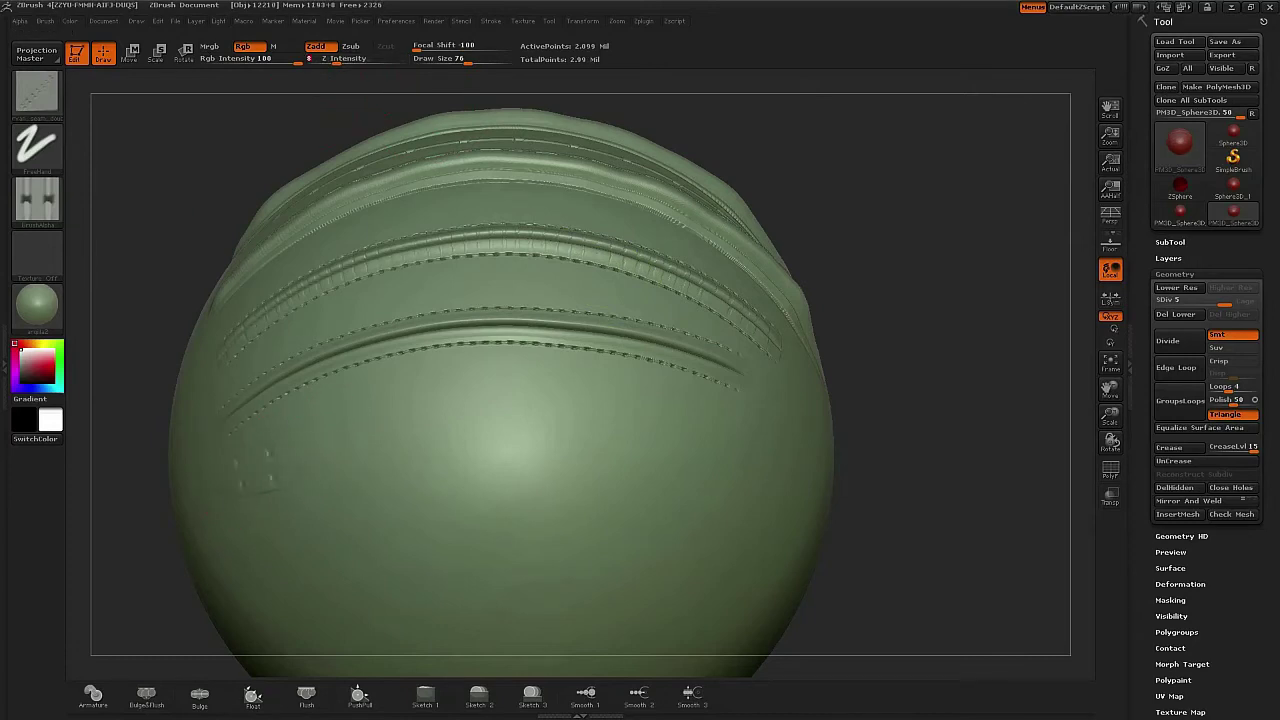
pyautogui.moveTo(275, 478)
pyautogui.mouseDown()
pyautogui.moveTo(540, 438)
pyautogui.moveTo(712, 440)
pyautogui.moveTo(778, 456)
pyautogui.mouseUp()
pyautogui.hotkey('ctrl', 'z')
# Assign Alpha 63 to the double-seam brush and draw seam strokes across the sphere below the existing seams.
pyautogui.click(37, 92)
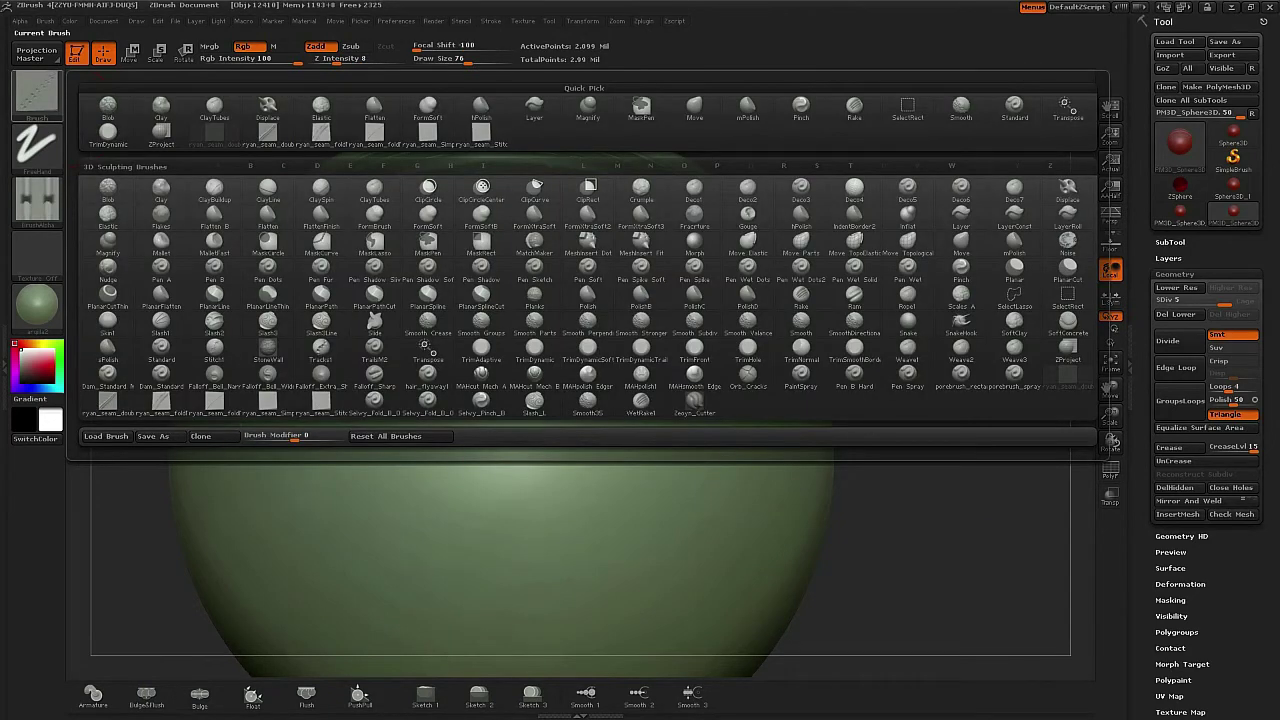
pyautogui.click(267, 133)
pyautogui.click(37, 200)
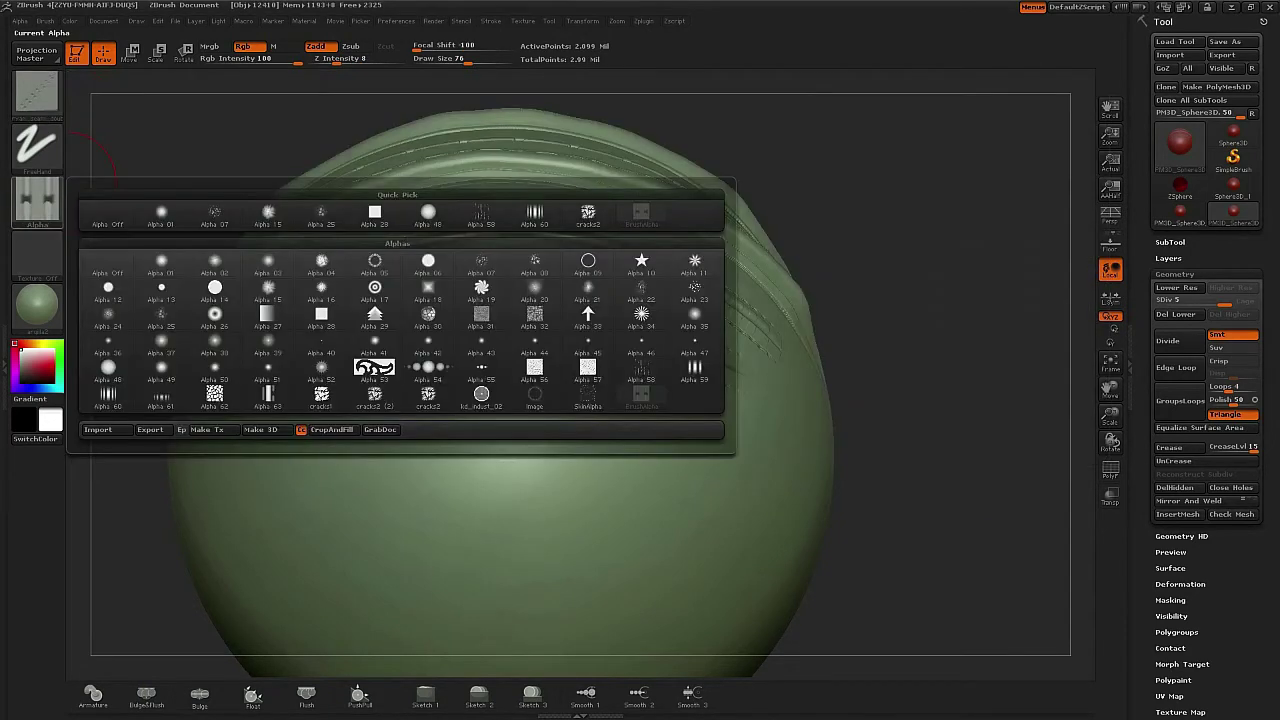
pyautogui.click(270, 385)
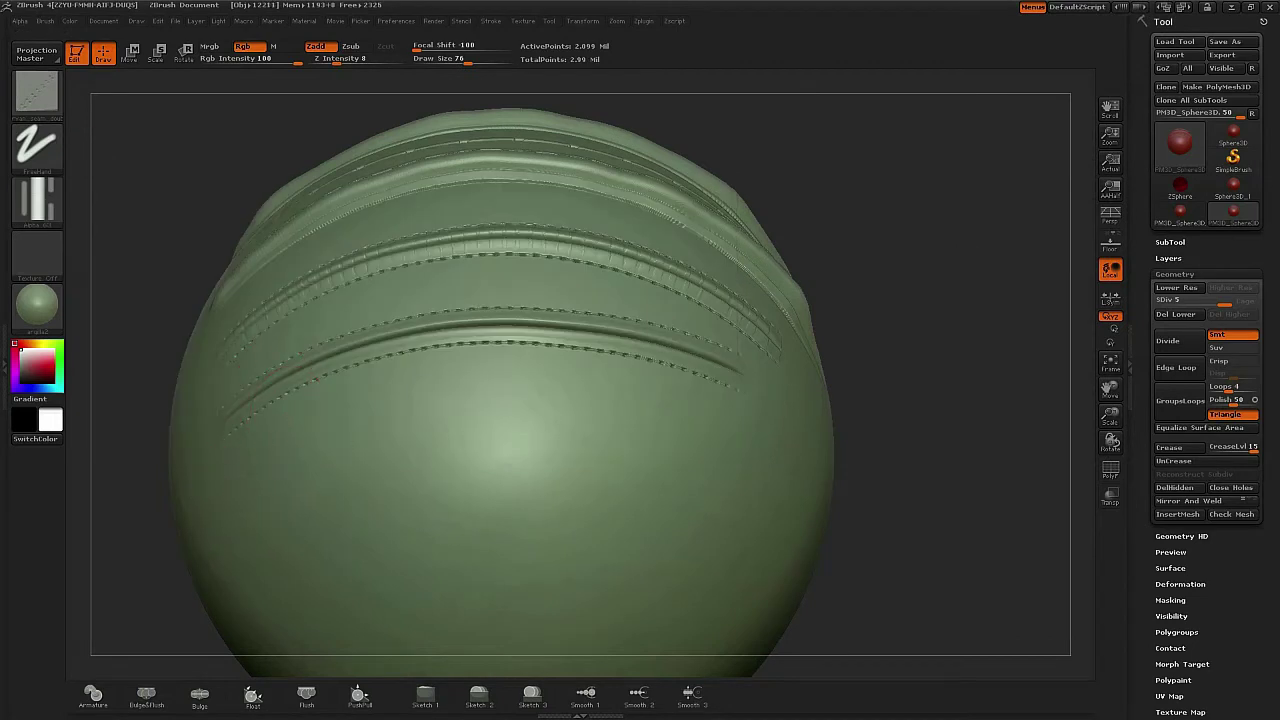
pyautogui.moveTo(250, 482)
pyautogui.mouseDown()
pyautogui.moveTo(480, 453)
pyautogui.moveTo(737, 457)
pyautogui.mouseUp()
pyautogui.moveTo(766, 522); pyautogui.dragTo(250, 546)
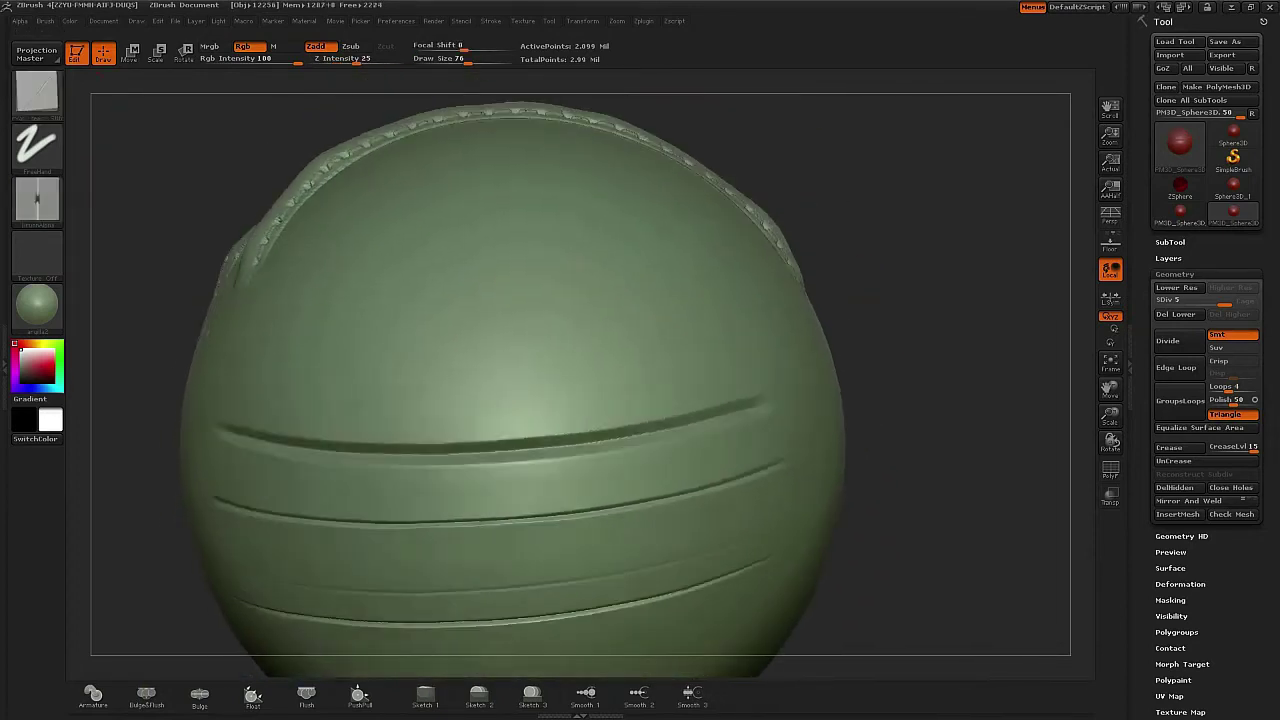
# Draw a twisted stitch seam across the sphere above the plain grooves.
pyautogui.moveTo(160, 332); pyautogui.dragTo(162, 350)
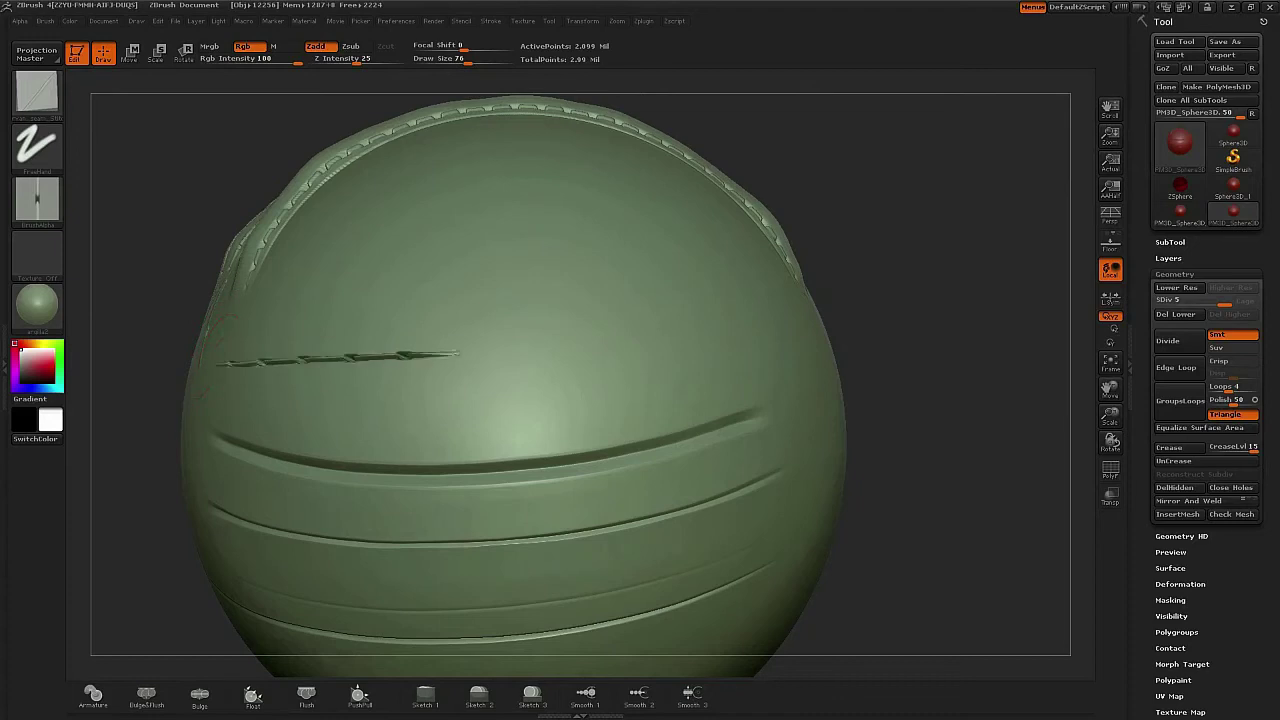
pyautogui.moveTo(458, 352); pyautogui.dragTo(614, 346)
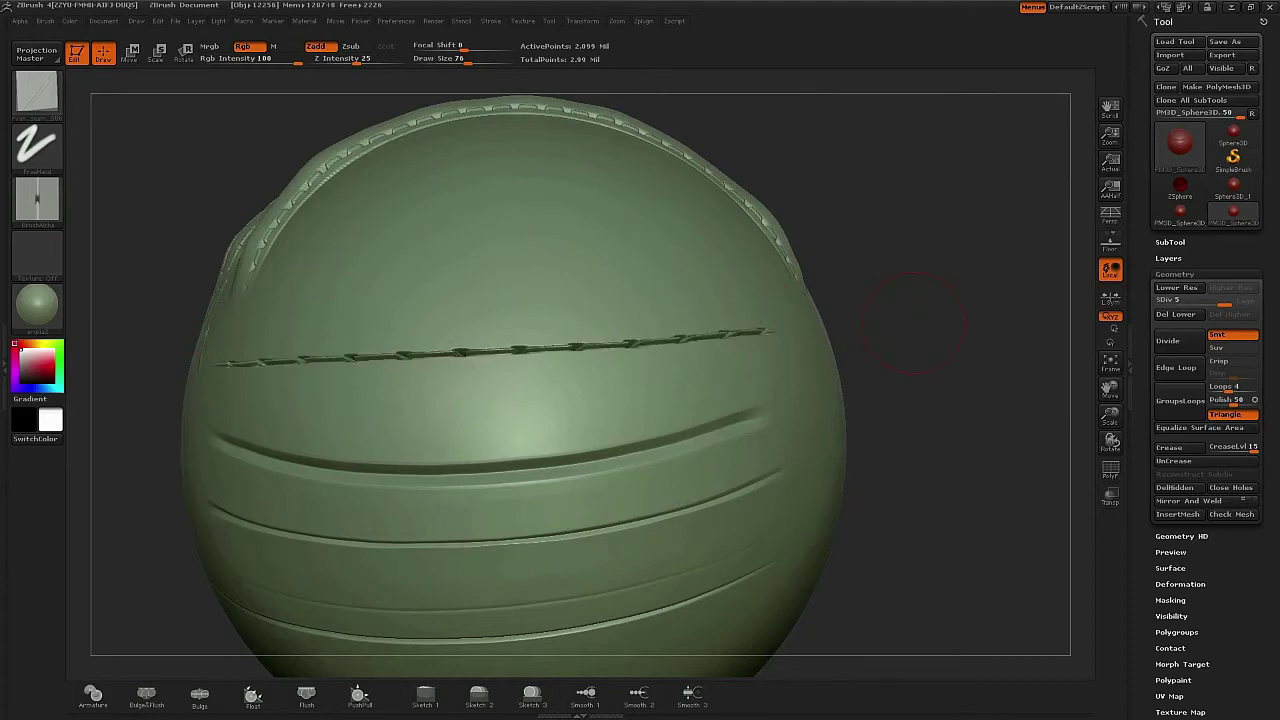
pyautogui.moveTo(945, 303)
pyautogui.mouseDown()
pyautogui.moveTo(912, 334)
pyautogui.moveTo(943, 332)
pyautogui.mouseUp()
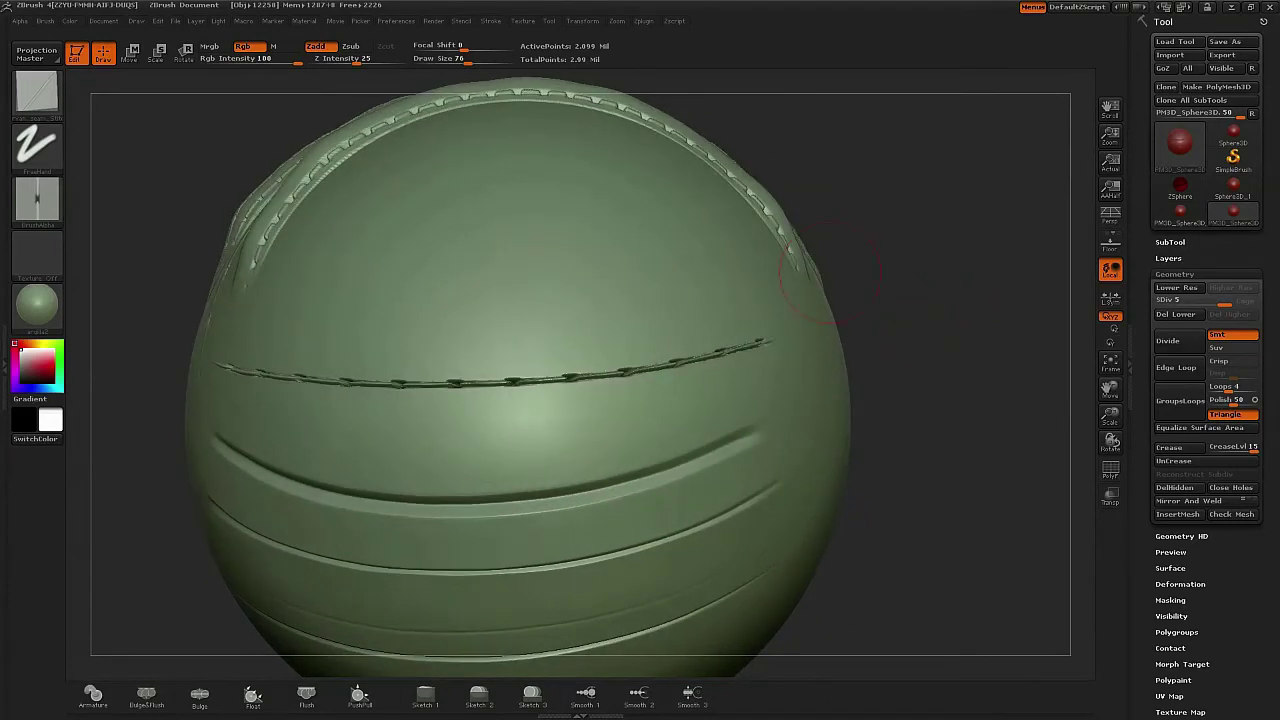
# Undo the twisted stitch seam and draw a row of X-shaped stitches in its place with the Stitch brush.
pyautogui.click(37, 95)
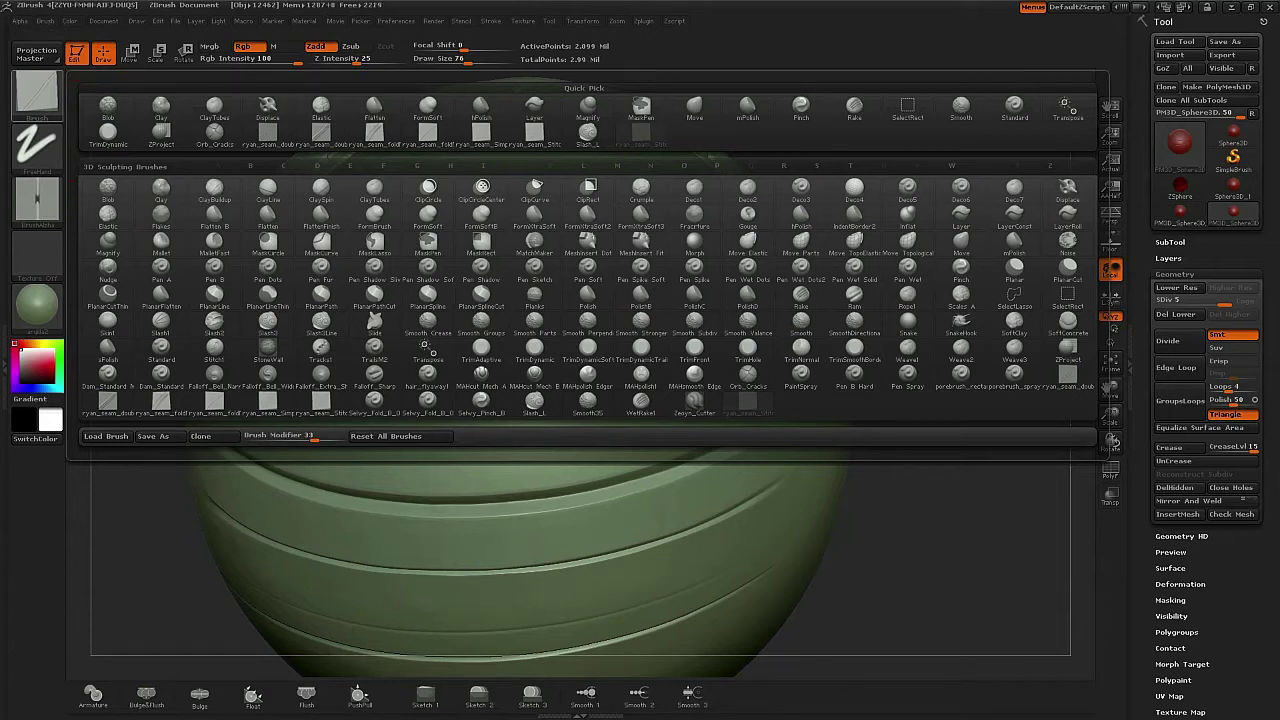
pyautogui.click(214, 347)
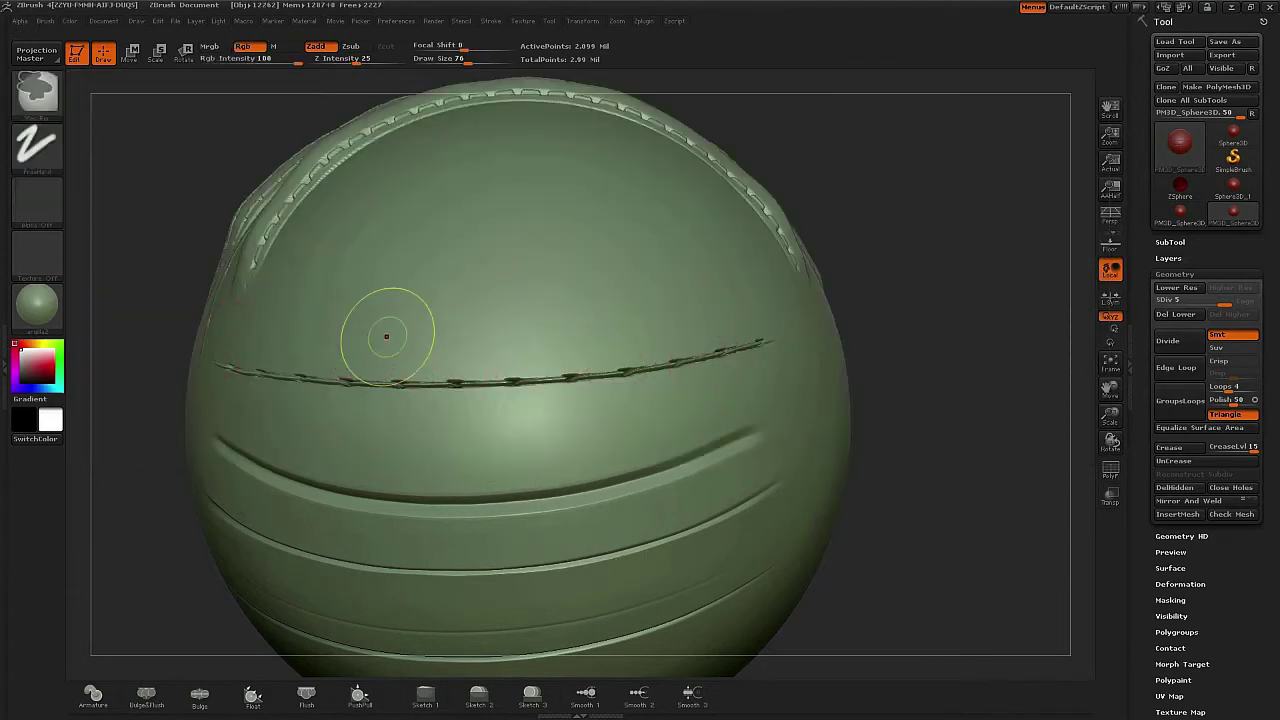
pyautogui.hotkey('ctrl', 'z')
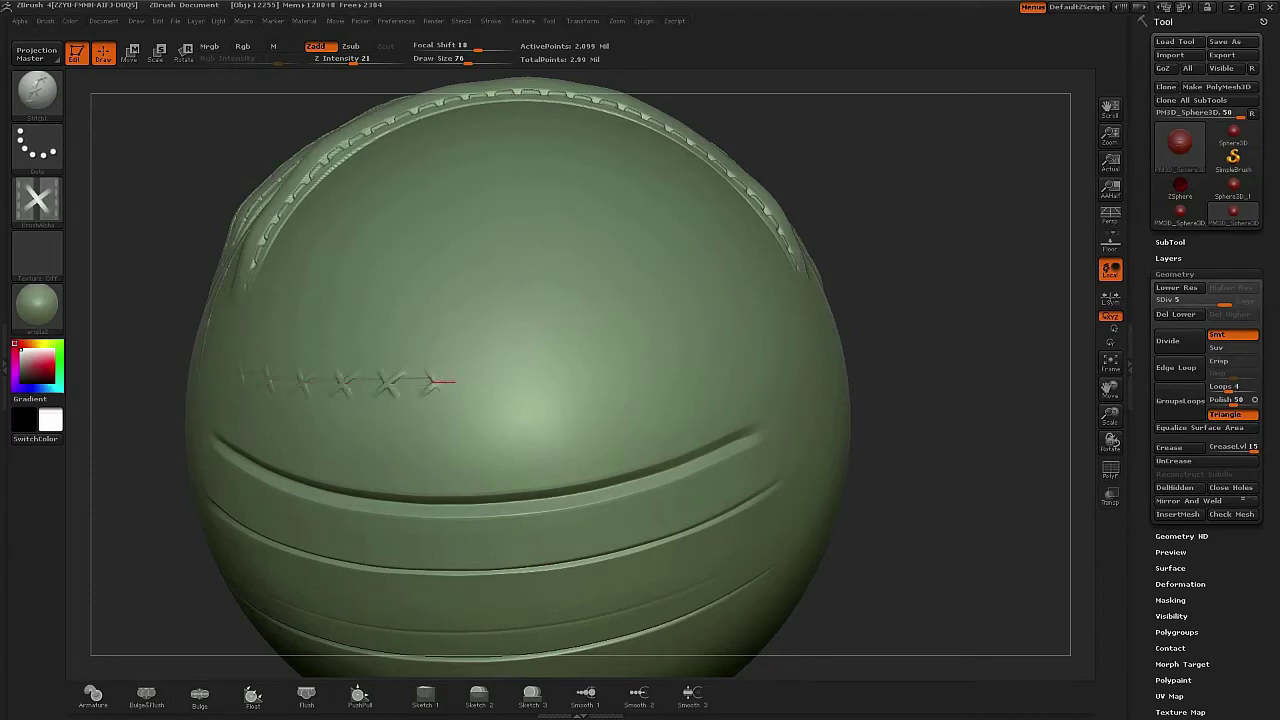
pyautogui.moveTo(455, 381); pyautogui.dragTo(658, 371)
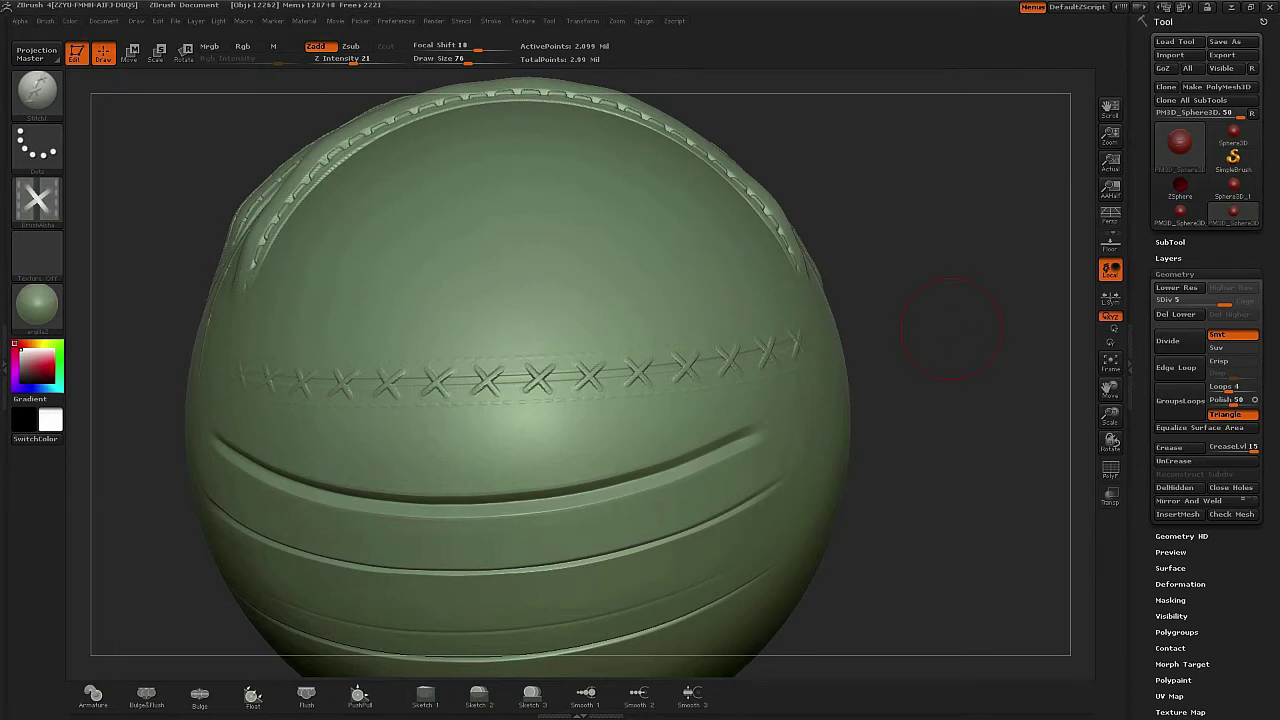
# Undo the X-shaped stitch row and set the Stitch brush's Z Intensity to 38.
pyautogui.press('ctrl')
pyautogui.hotkey('ctrl', 'z')
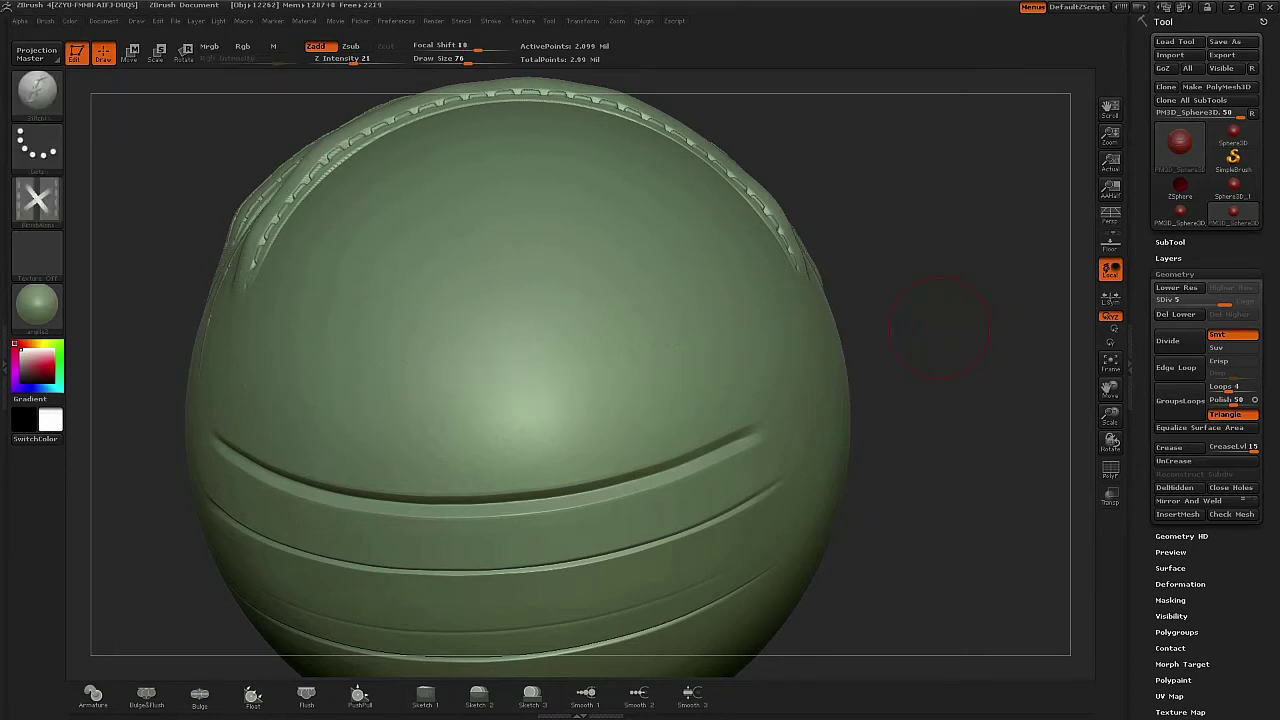
pyautogui.moveTo(953, 312); pyautogui.dragTo(974, 301)
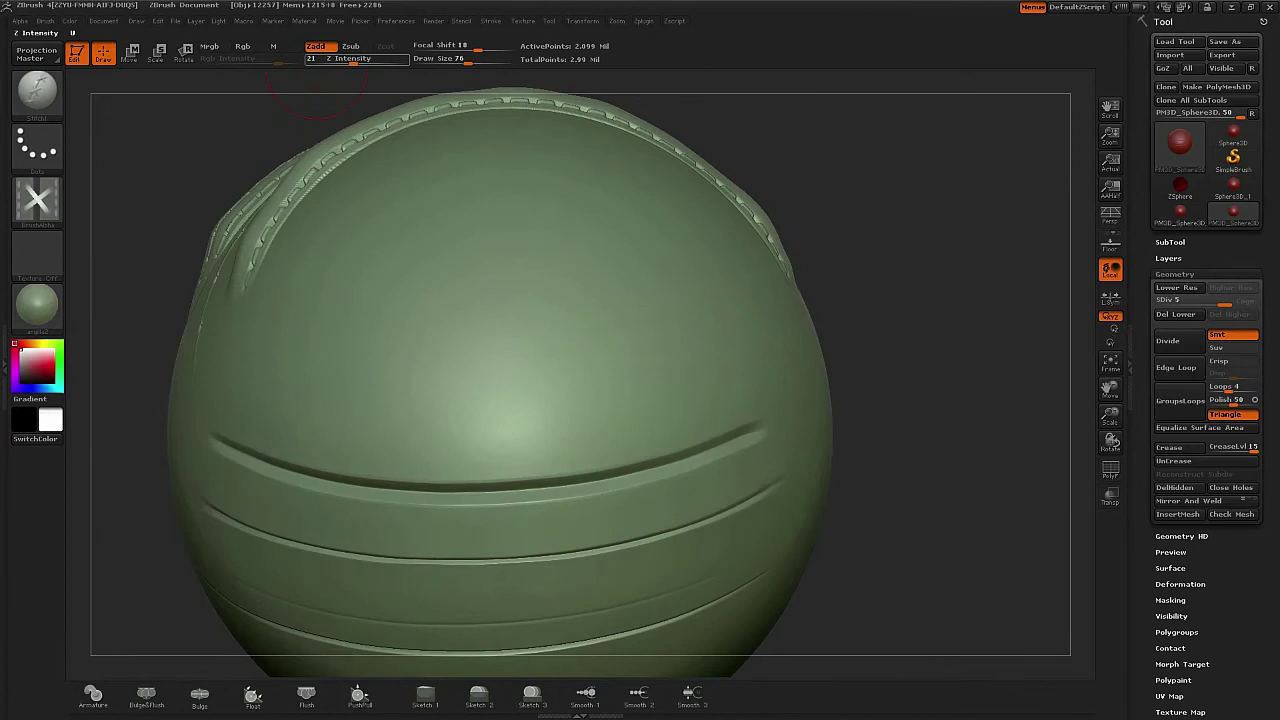
pyautogui.click(367, 60)
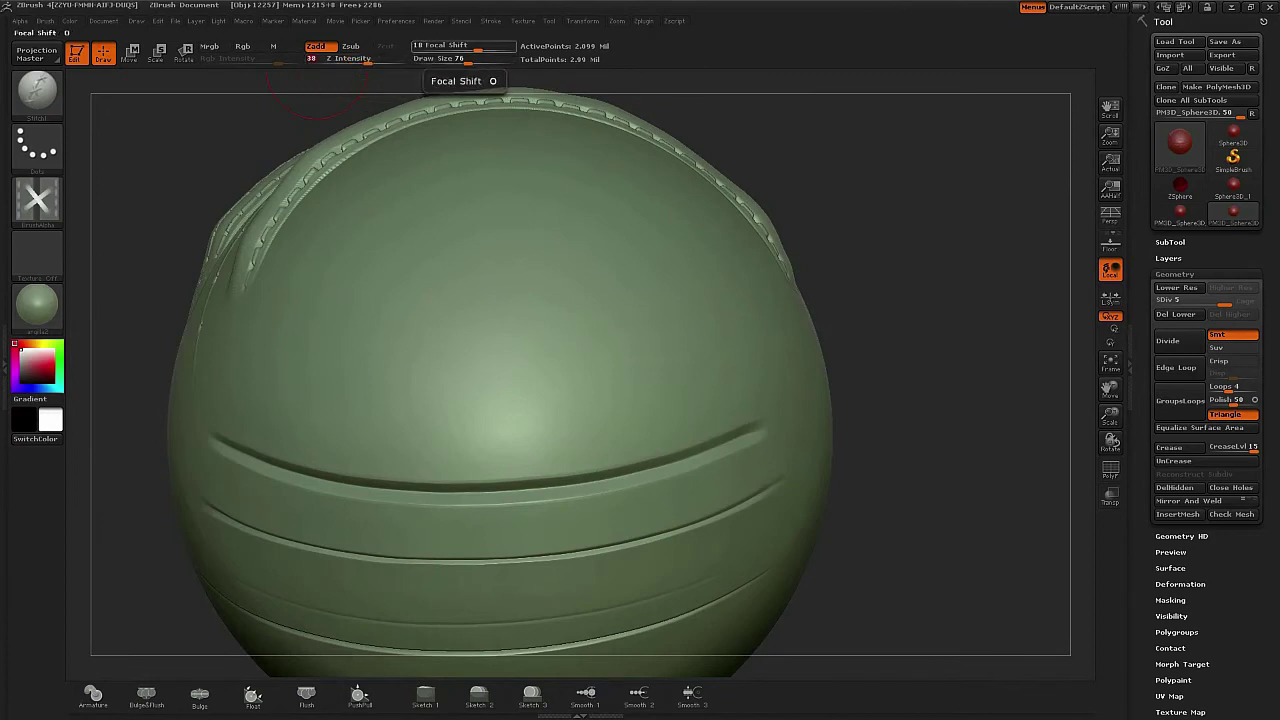
# Set the Stitch brush's Focal Shift to -45 and draw a row of X-shaped stitches across the sphere above the plain grooves.
pyautogui.moveTo(476, 48); pyautogui.dragTo(439, 48)
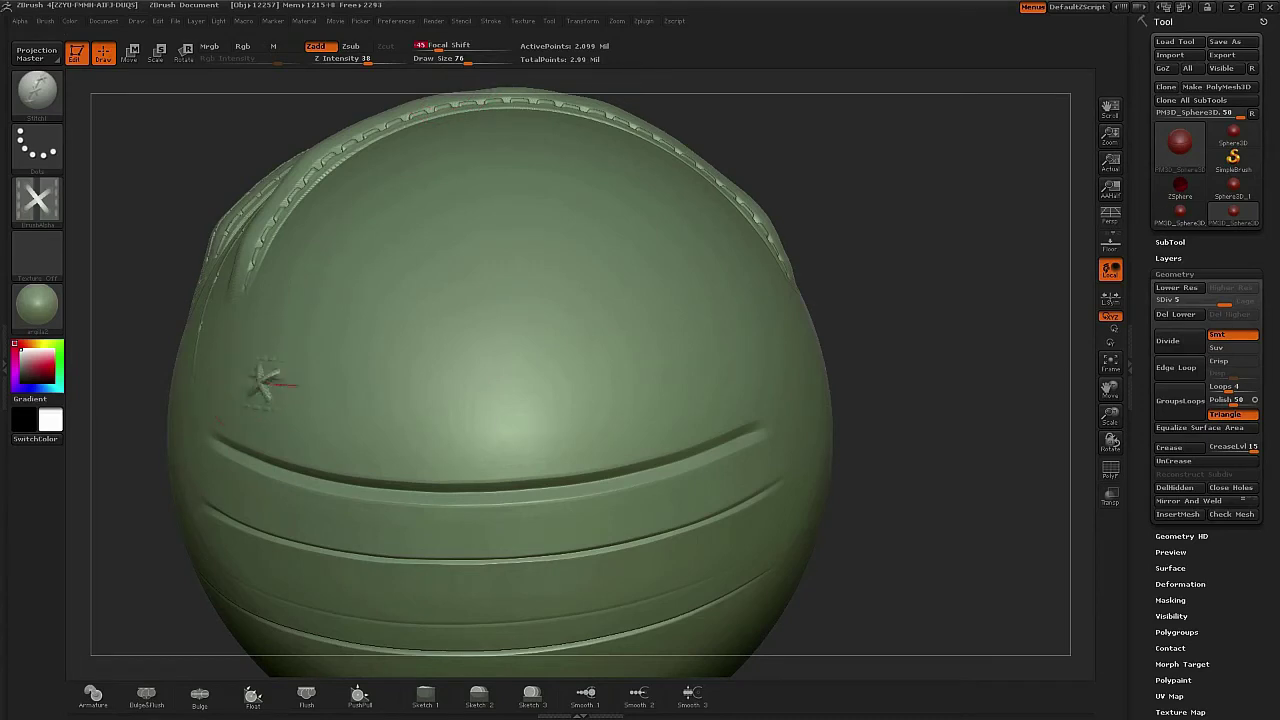
pyautogui.moveTo(265, 381); pyautogui.dragTo(737, 358)
pyautogui.moveTo(1005, 340); pyautogui.dragTo(978, 372)
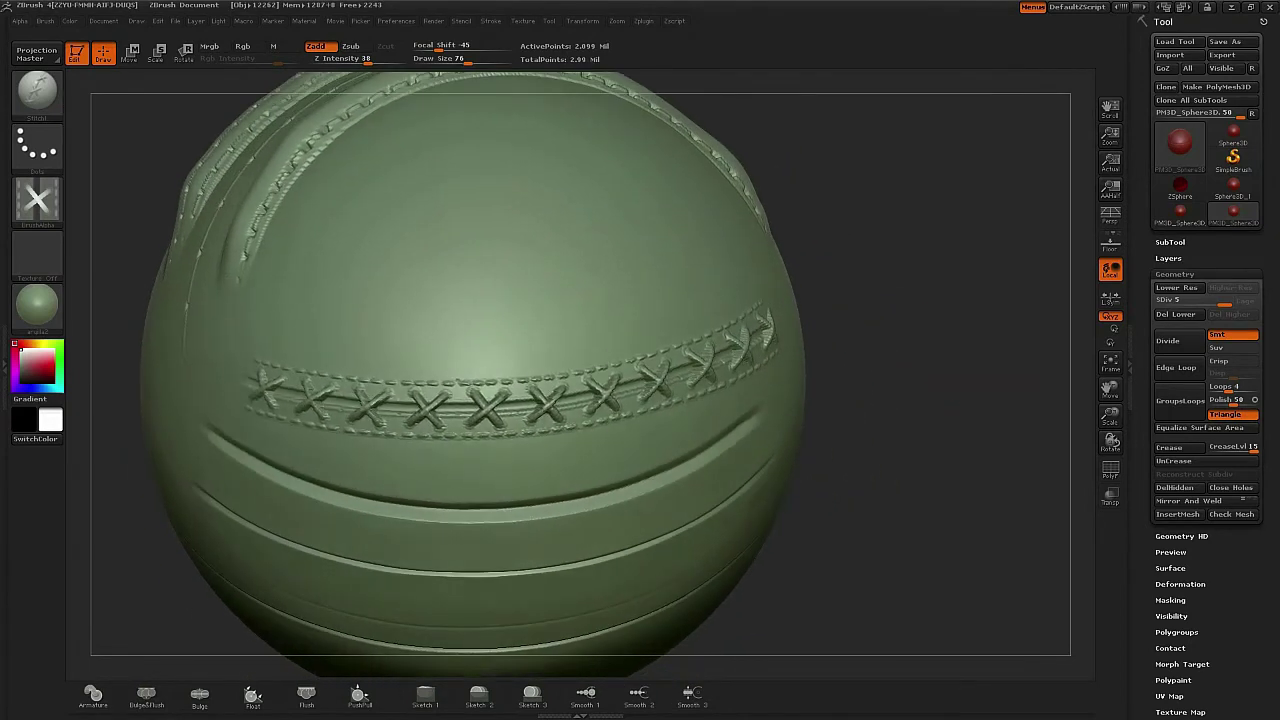
# Set Z Intensity to 17 and Draw Size to 44, and draw a smaller, shallower stitch row above the X-shaped stitches.
pyautogui.moveTo(367, 61); pyautogui.dragTo(334, 58)
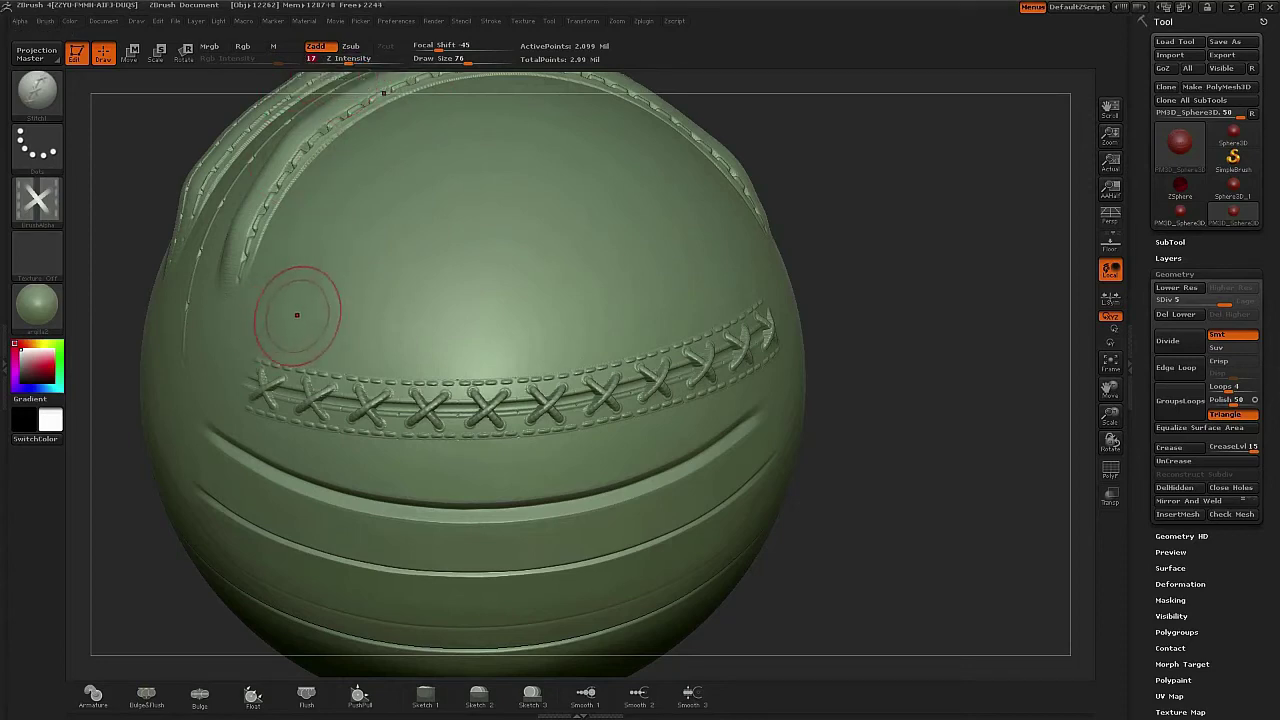
pyautogui.press('[')
pyautogui.press('[')
pyautogui.press('[')
pyautogui.press('[')
pyautogui.press('[')
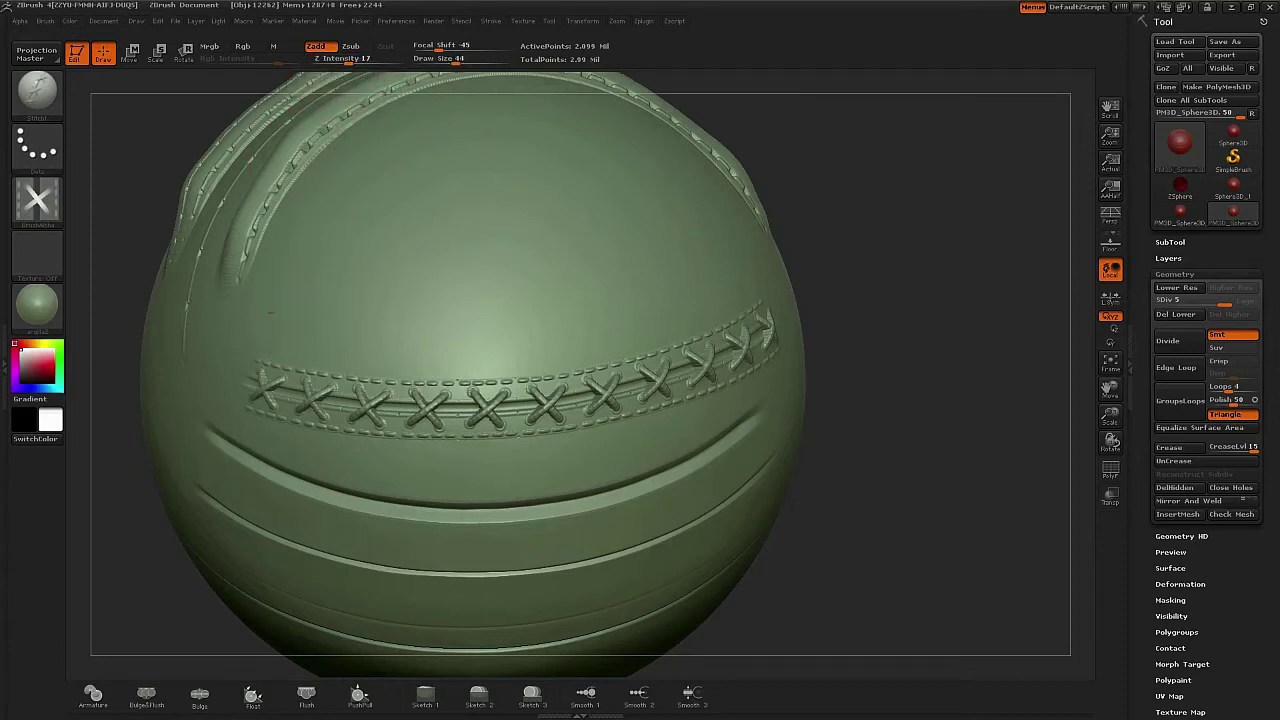
pyautogui.moveTo(440, 315); pyautogui.dragTo(551, 308)
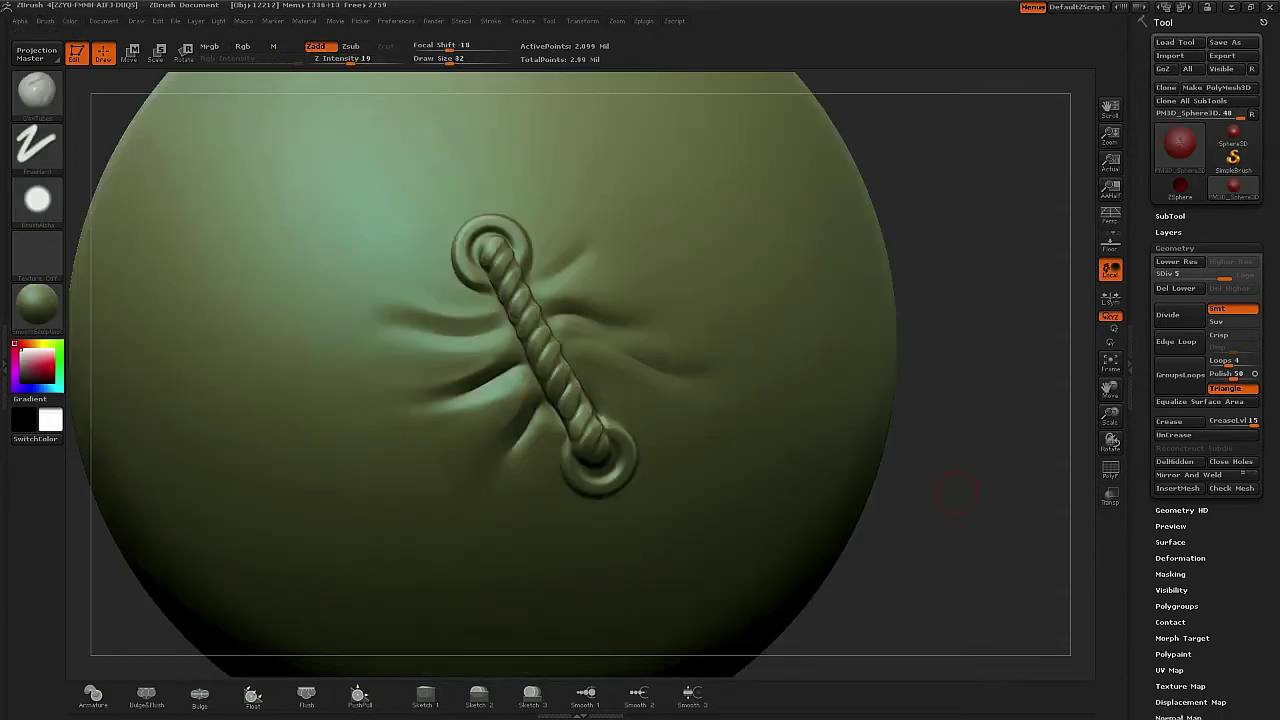
pyautogui.moveTo(957, 494)
pyautogui.keyDown('alt'); pyautogui.mouseDown()
pyautogui.moveTo(857, 527)
pyautogui.moveTo(778, 452)
pyautogui.moveTo(915, 455)
pyautogui.moveTo(600, 445)
pyautogui.moveTo(658, 458)
pyautogui.moveTo(825, 446)
pyautogui.moveTo(838, 418)
pyautogui.moveTo(781, 408)
pyautogui.moveTo(749, 458)
pyautogui.moveTo(746, 565)
pyautogui.moveTo(802, 628)
pyautogui.mouseUp(); pyautogui.keyUp('alt')
pyautogui.moveTo(802, 628); pyautogui.dragTo(914, 578)
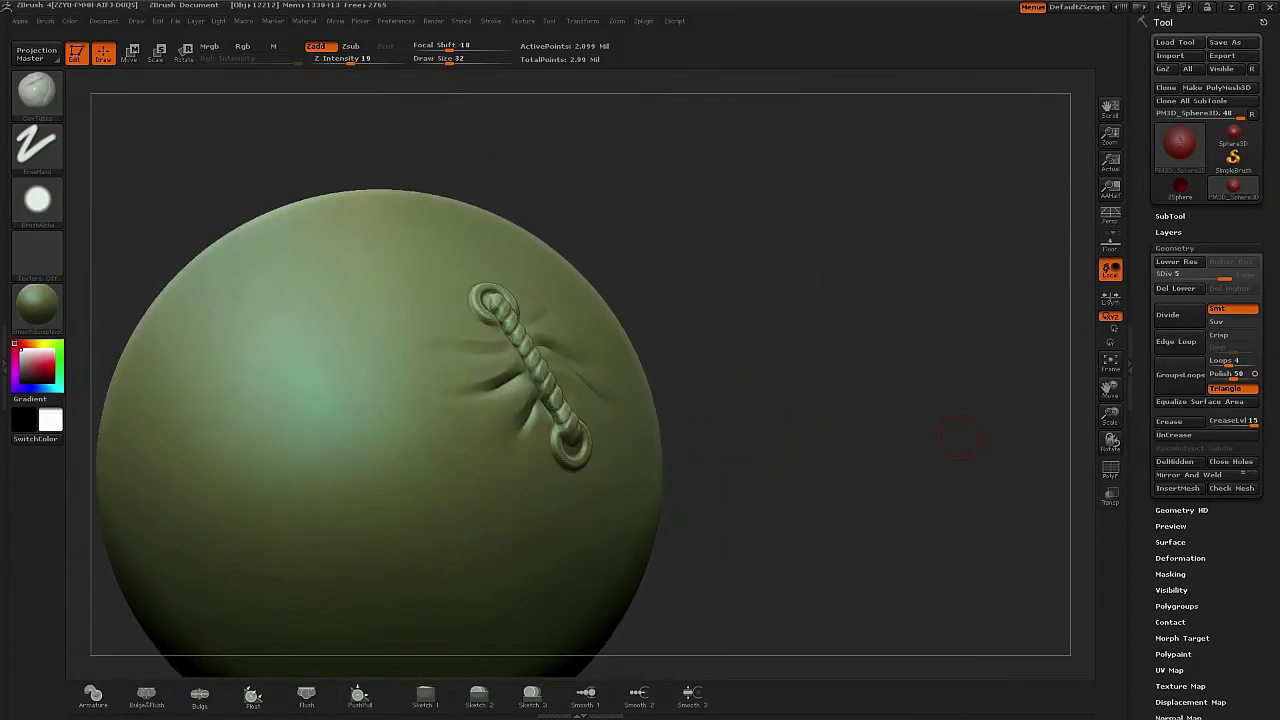
pyautogui.moveTo(960, 437)
pyautogui.mouseDown()
pyautogui.moveTo(888, 476)
pyautogui.moveTo(957, 429)
pyautogui.mouseUp()
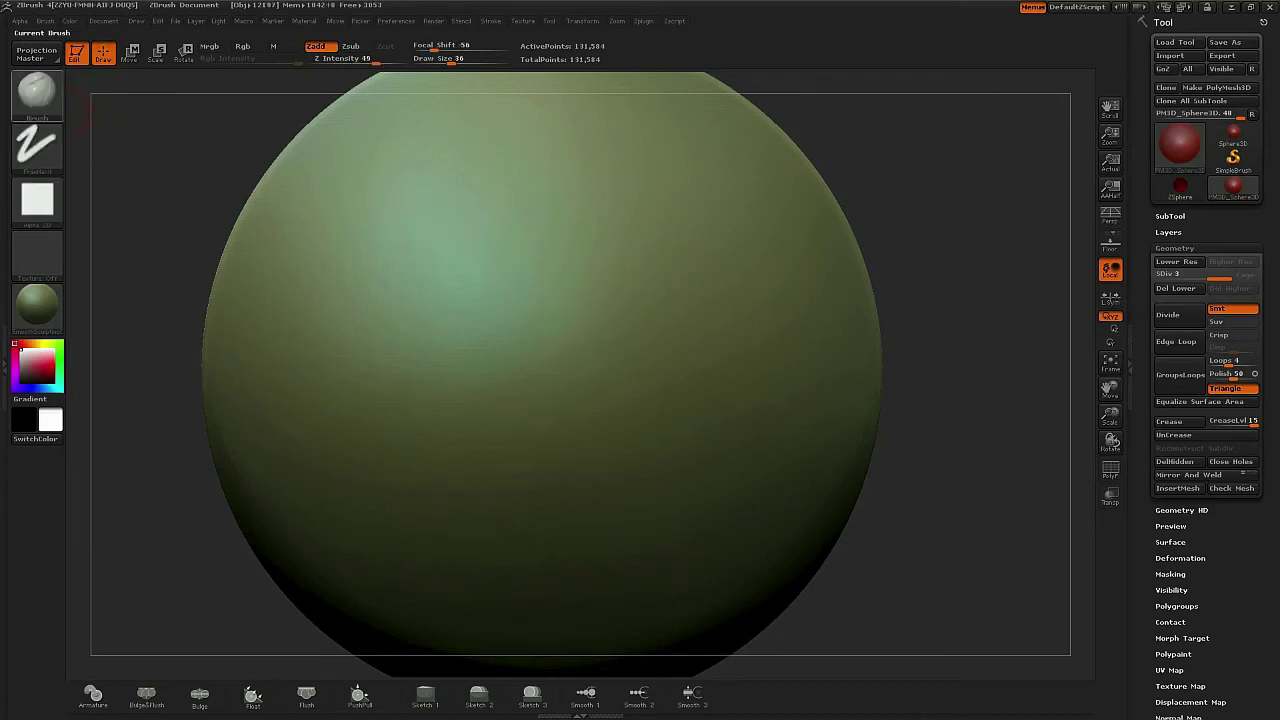
# Choose the ClayTubes brush with its alpha turned off and divide the sphere up to subdivision level 5.
pyautogui.click(37, 92)
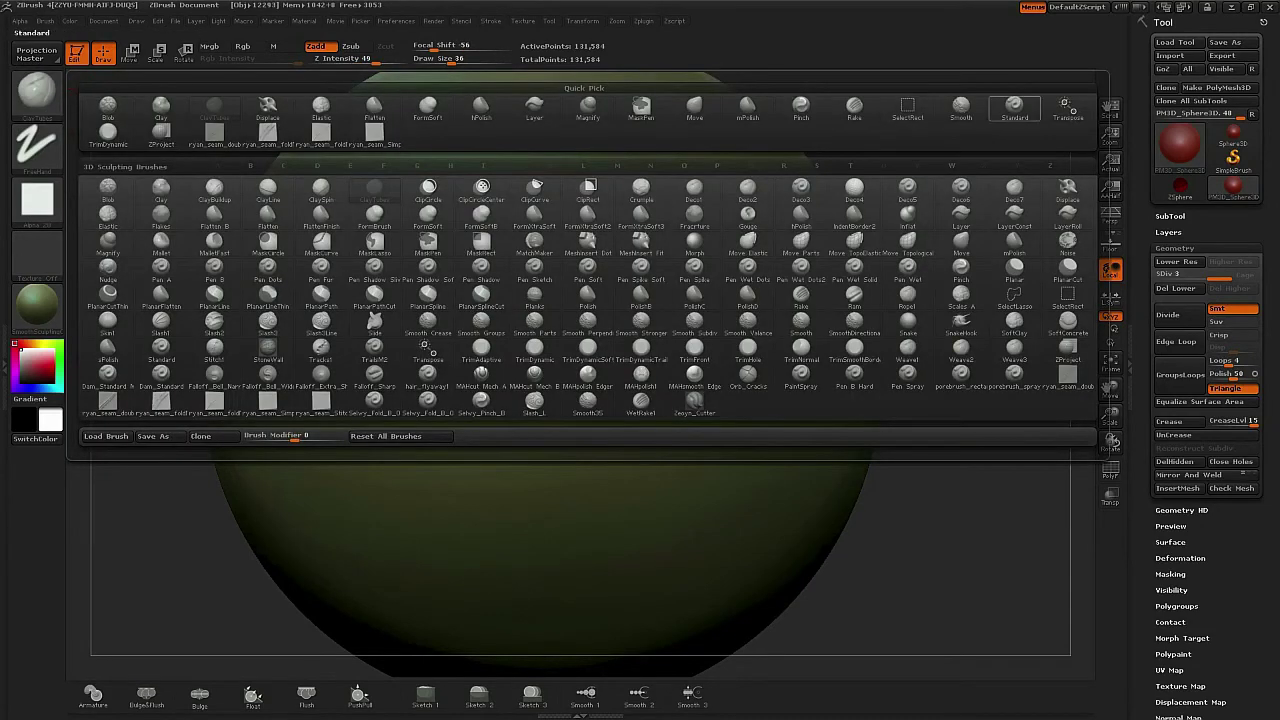
pyautogui.click(1014, 105)
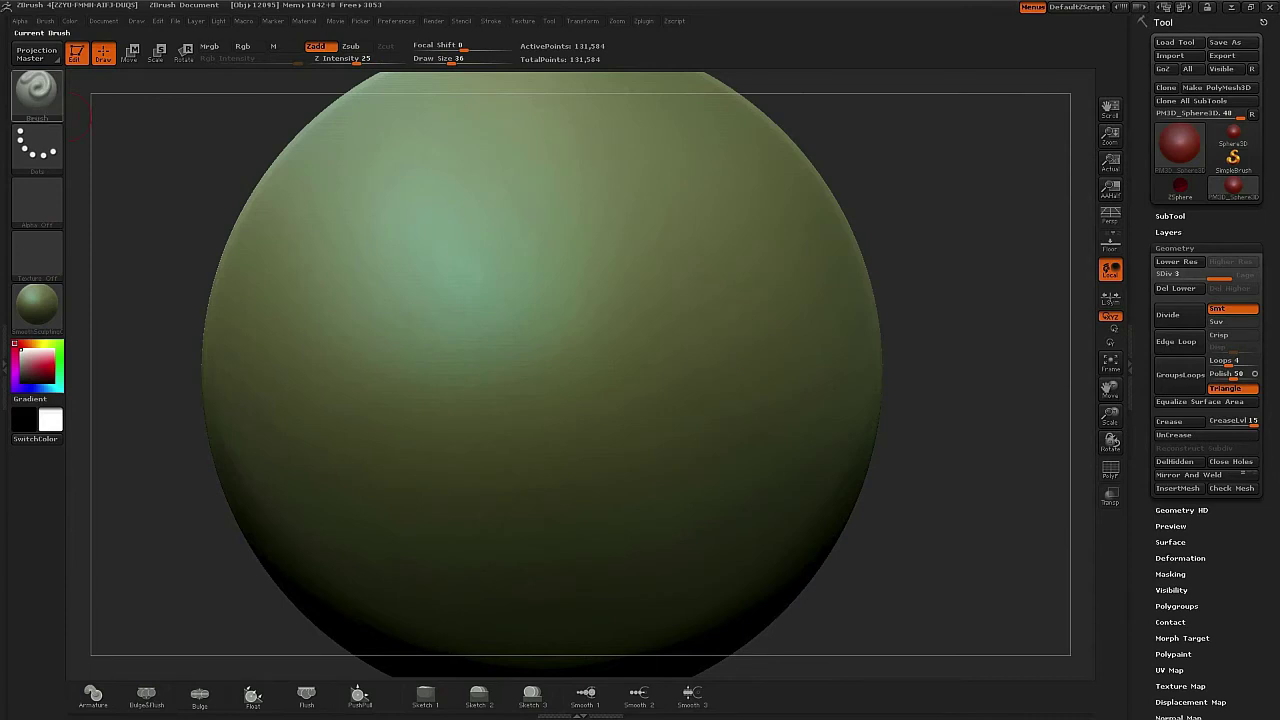
pyautogui.click(37, 92)
pyautogui.click(215, 109)
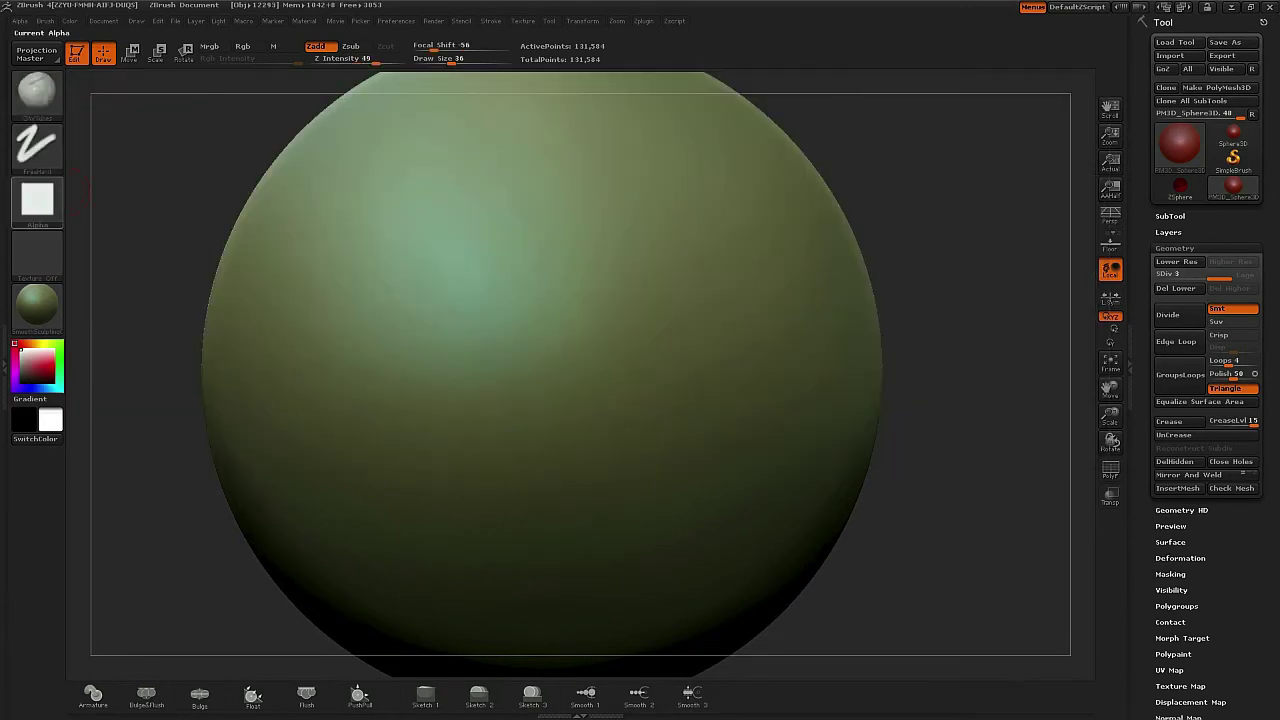
pyautogui.click(37, 200)
pyautogui.click(107, 215)
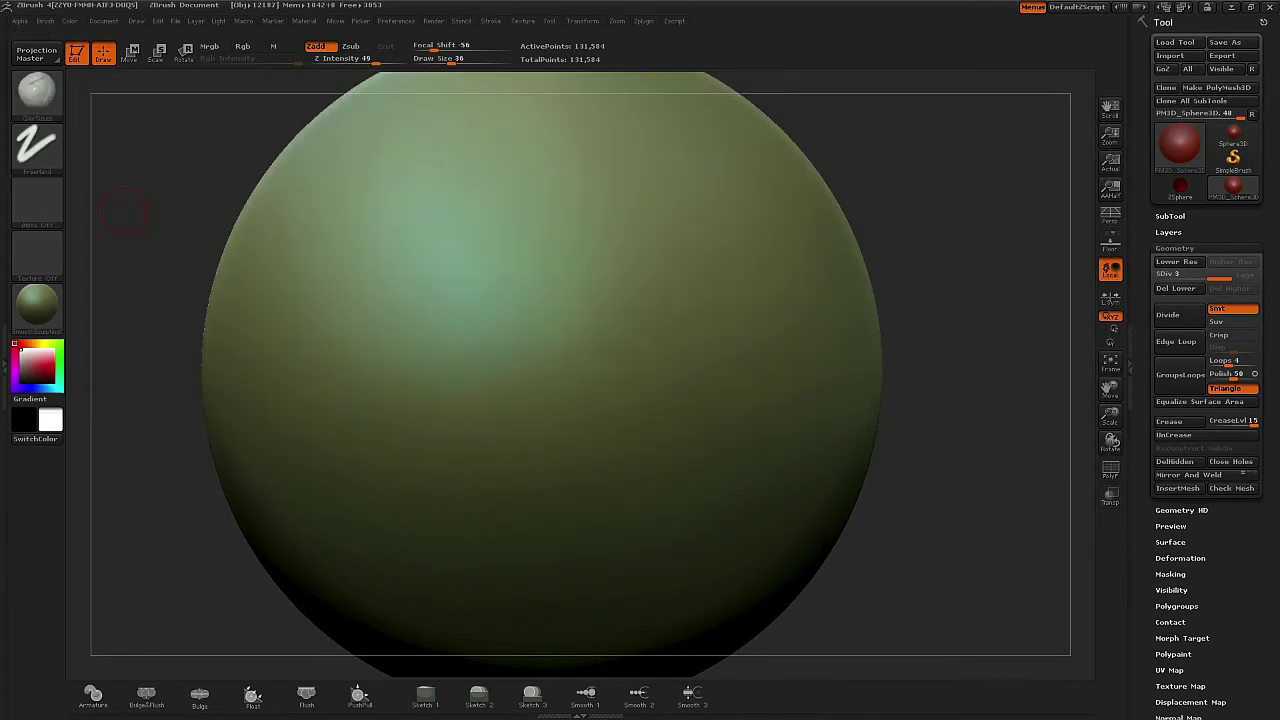
pyautogui.click(1168, 314)
pyautogui.click(1168, 314)
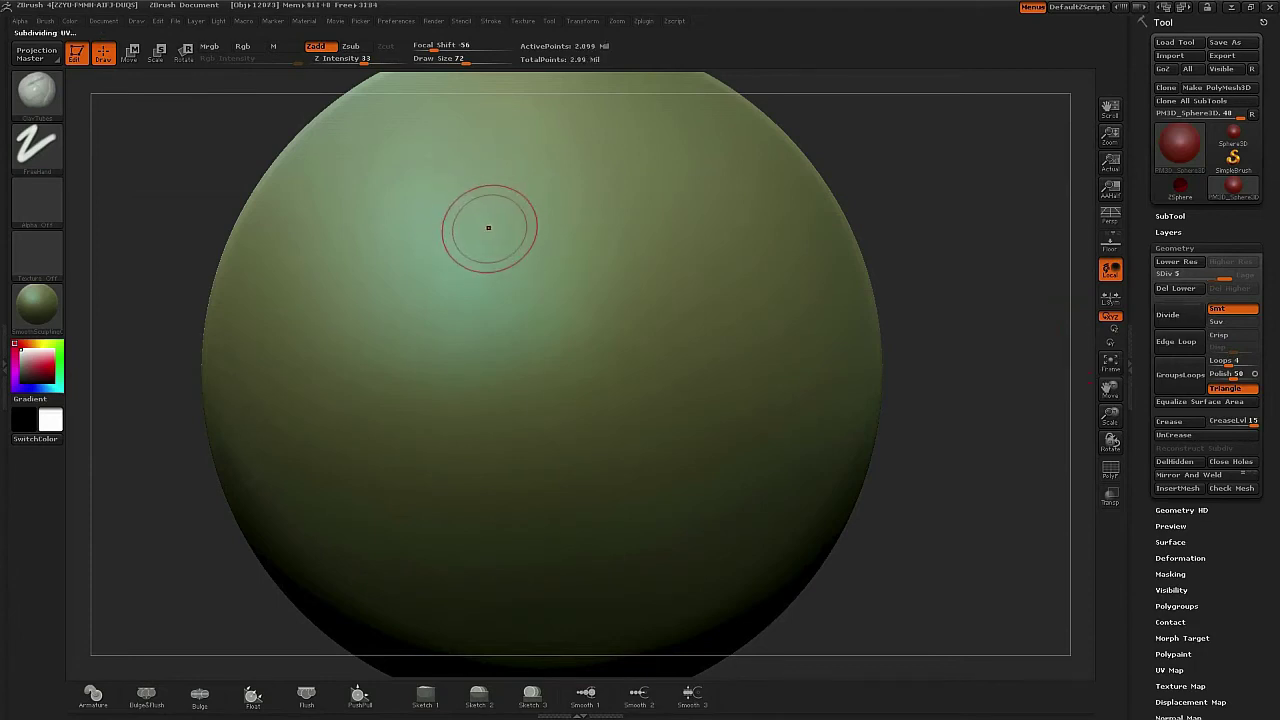
# Stamp two raised round discs on the sphere, one diagonally below the other, with Draw Size 72 and Z Intensity 33.
pyautogui.click(489, 223)
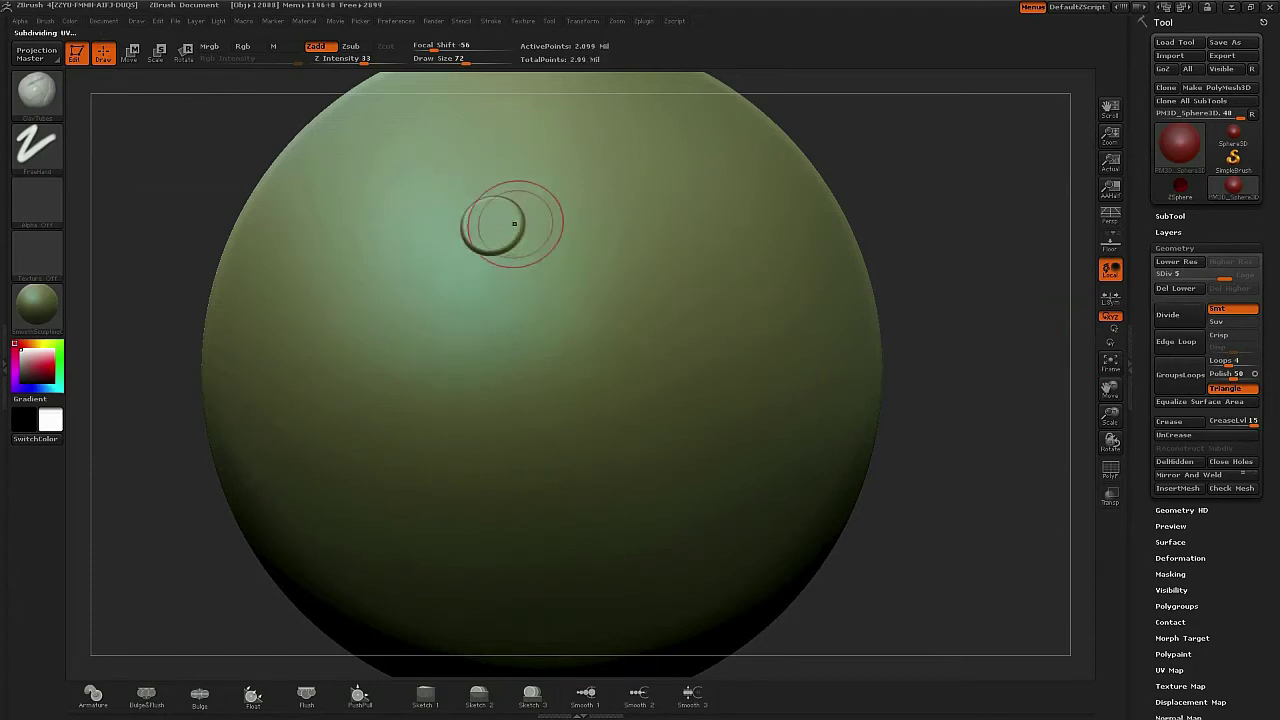
pyautogui.click(493, 227)
pyautogui.click(574, 397)
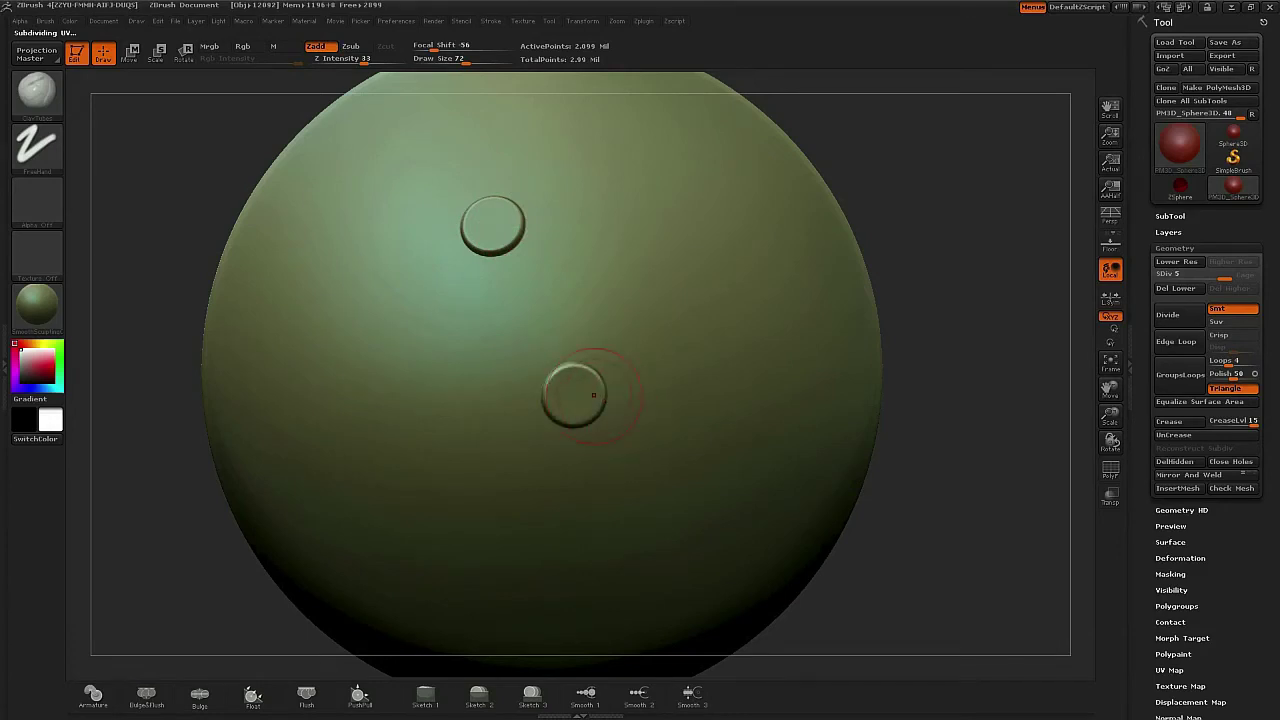
# Reduce the Draw Size to 48, hollow out the centres of both discs into eyelets, and smooth the rings.
pyautogui.press('[')
pyautogui.press('[')
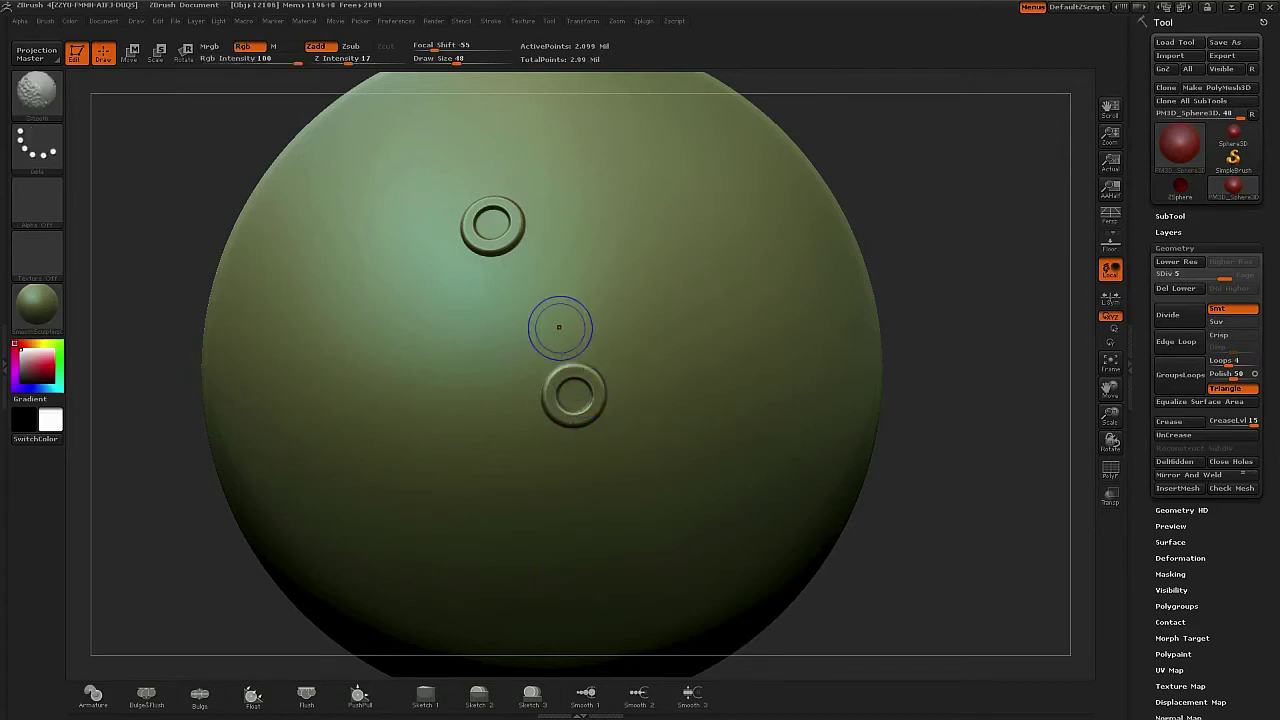
pyautogui.hotkey('ctrl', 'z')
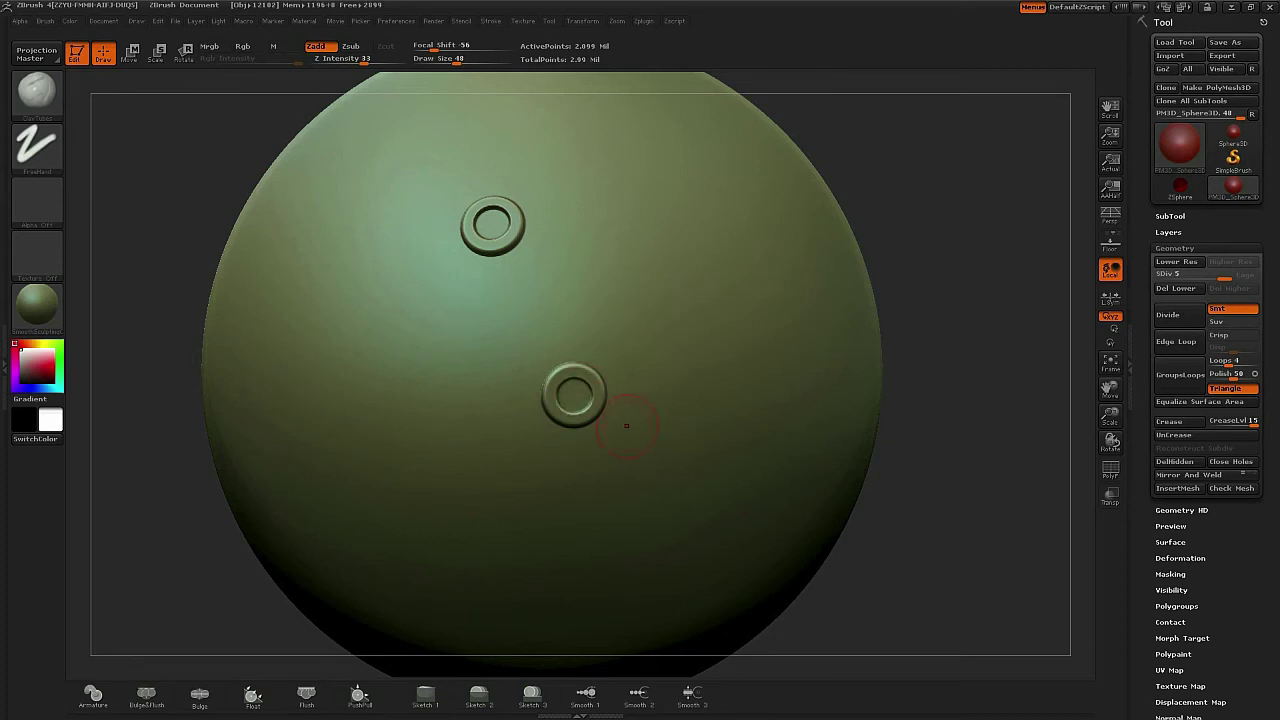
pyautogui.press('shift')
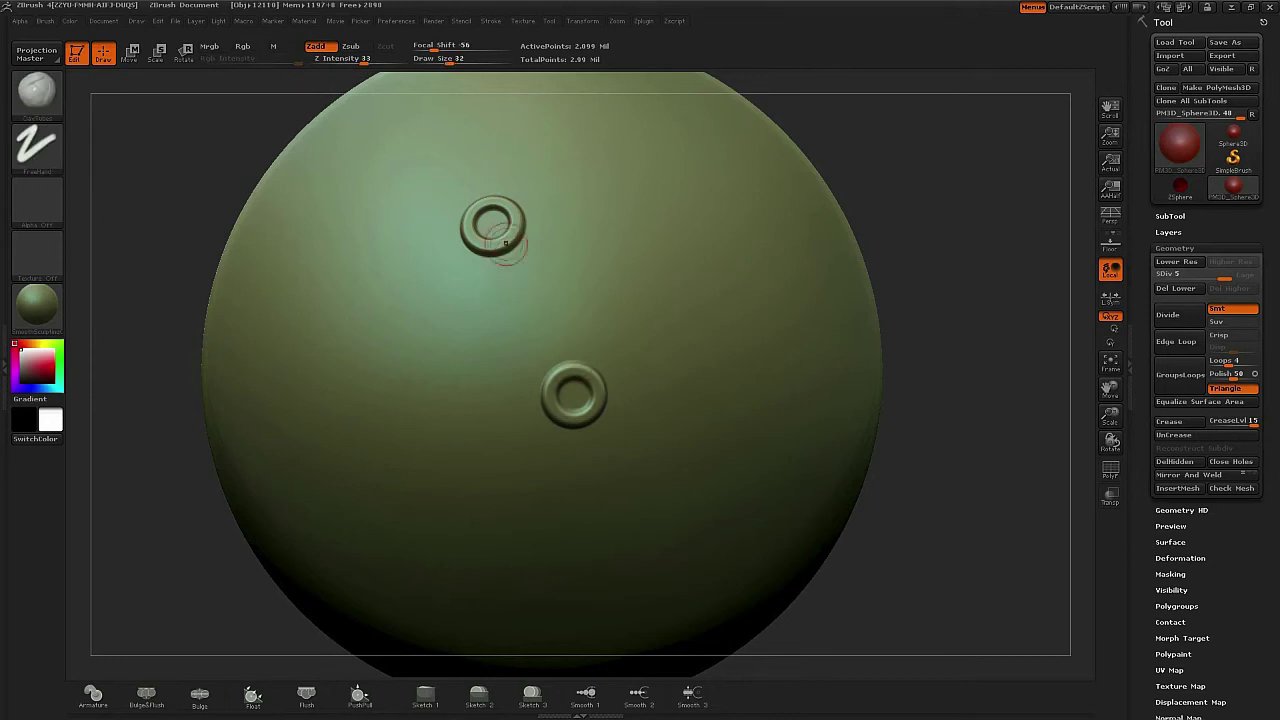
# Build a strap between the two eyelets with ClayTubes at Draw Size 32 and smooth it along its length.
pyautogui.moveTo(506, 243); pyautogui.dragTo(499, 245)
pyautogui.moveTo(562, 371); pyautogui.dragTo(560, 366)
pyautogui.moveTo(503, 240); pyautogui.dragTo(564, 372)
pyautogui.press('shift')
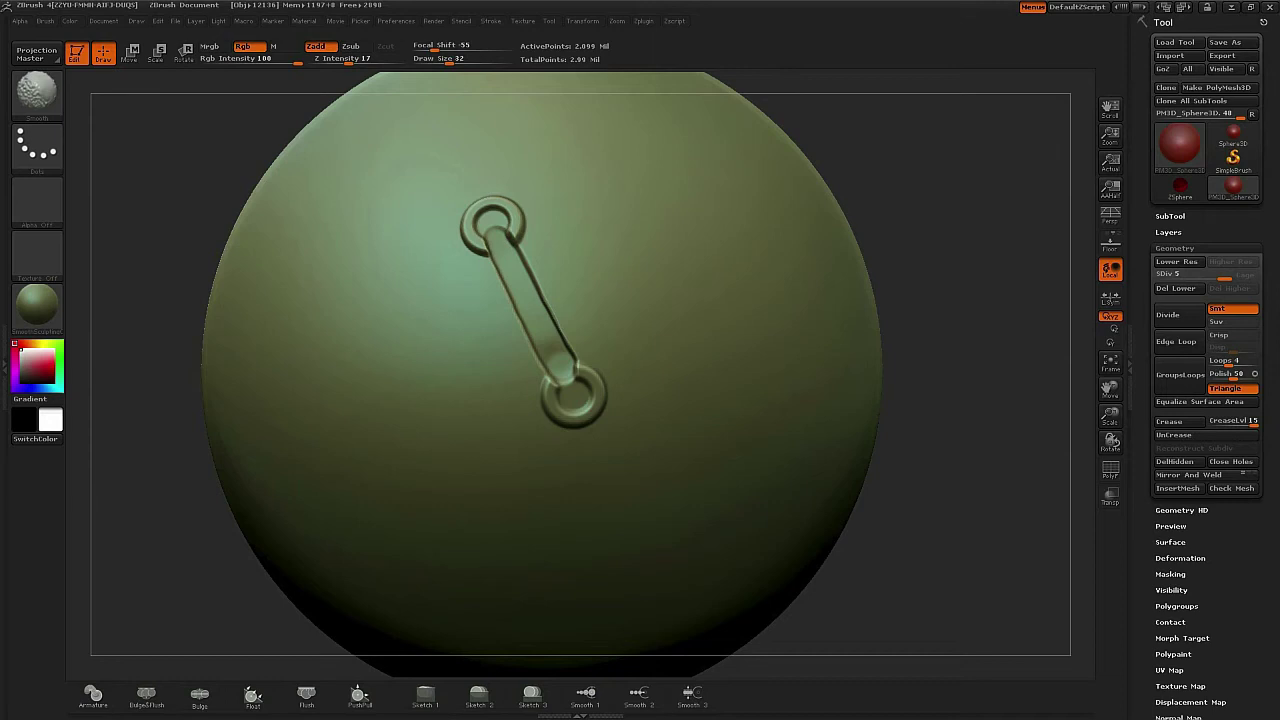
pyautogui.moveTo(497, 234); pyautogui.dragTo(575, 391)
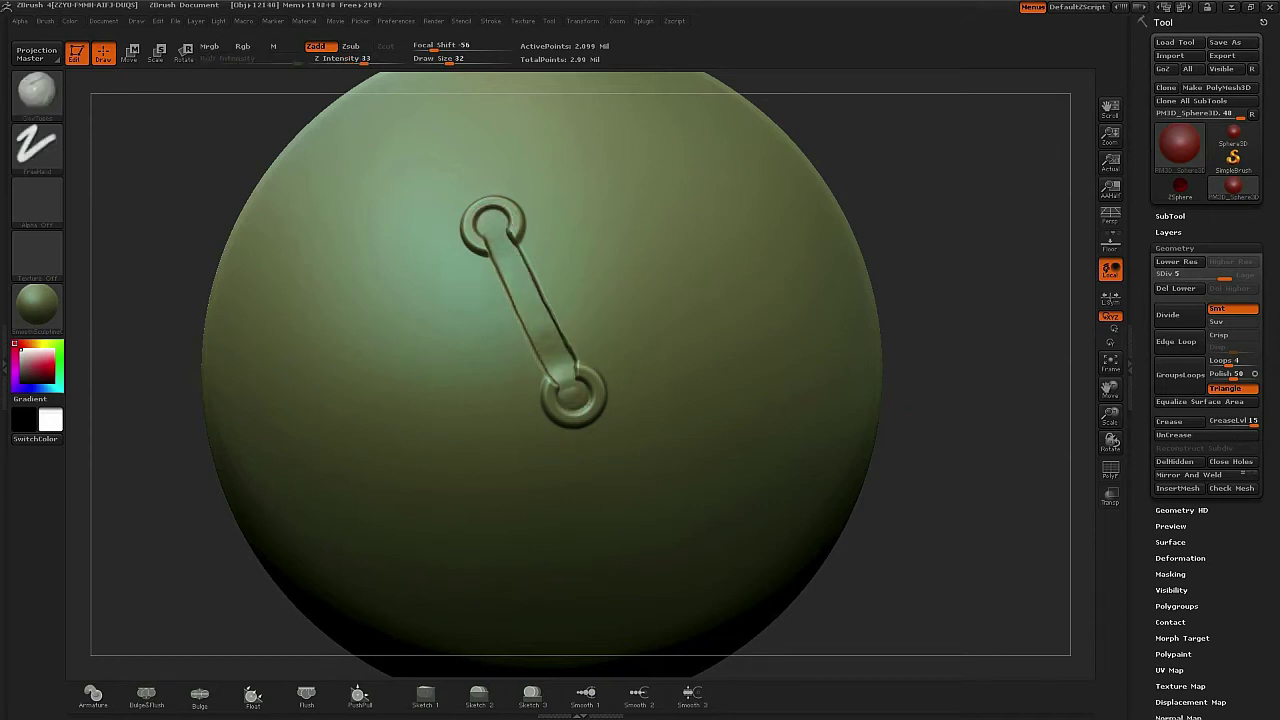
# Round out the strap with finer ClayTubes strokes running into both eyelets, undoing stray strokes and smoothing the surface.
pyautogui.moveTo(925, 360); pyautogui.dragTo(1000, 410)
pyautogui.moveTo(492, 220); pyautogui.dragTo(575, 385)
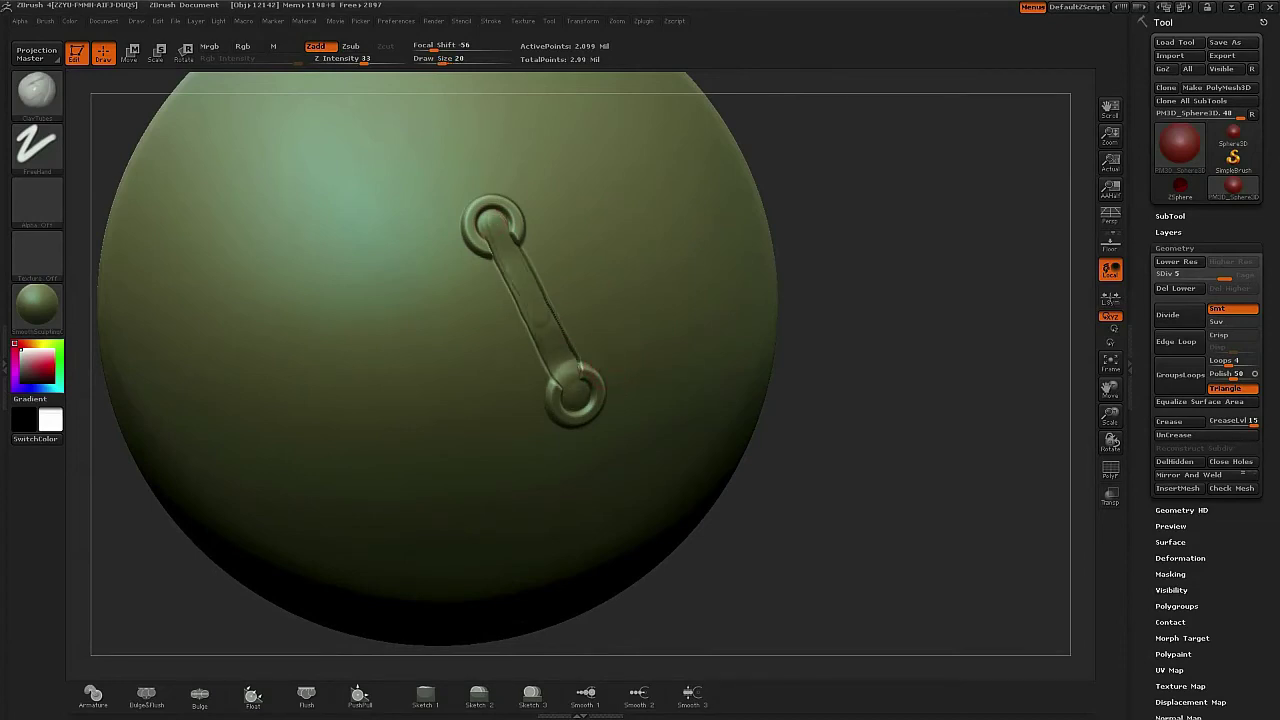
pyautogui.hotkey('ctrl', 'z')
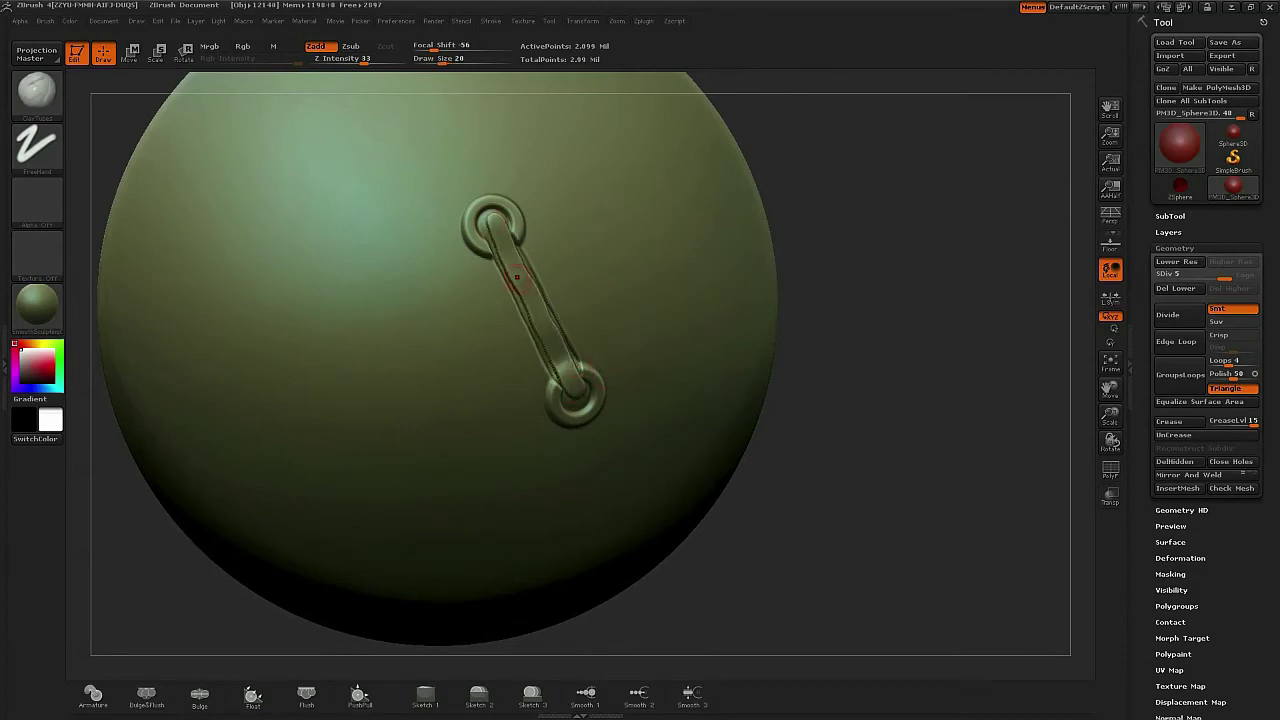
pyautogui.press('shift')
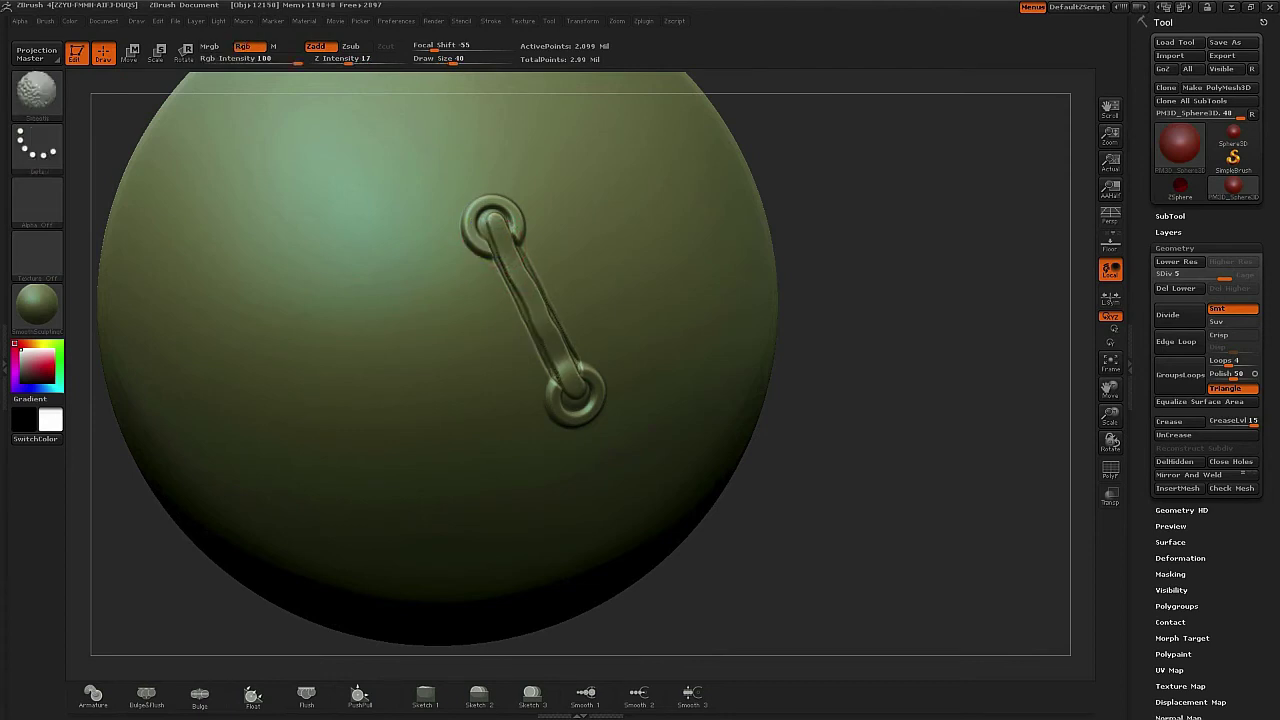
pyautogui.moveTo(491, 230)
pyautogui.keyDown('shift'); pyautogui.mouseDown()
pyautogui.moveTo(570, 385)
pyautogui.moveTo(557, 345)
pyautogui.mouseUp(); pyautogui.keyUp('shift')
pyautogui.hotkey('ctrl', 'z')
pyautogui.moveTo(494, 222); pyautogui.dragTo(573, 387)
pyautogui.moveTo(493, 221); pyautogui.dragTo(566, 370)
pyautogui.moveTo(497, 226); pyautogui.dragTo(571, 379)
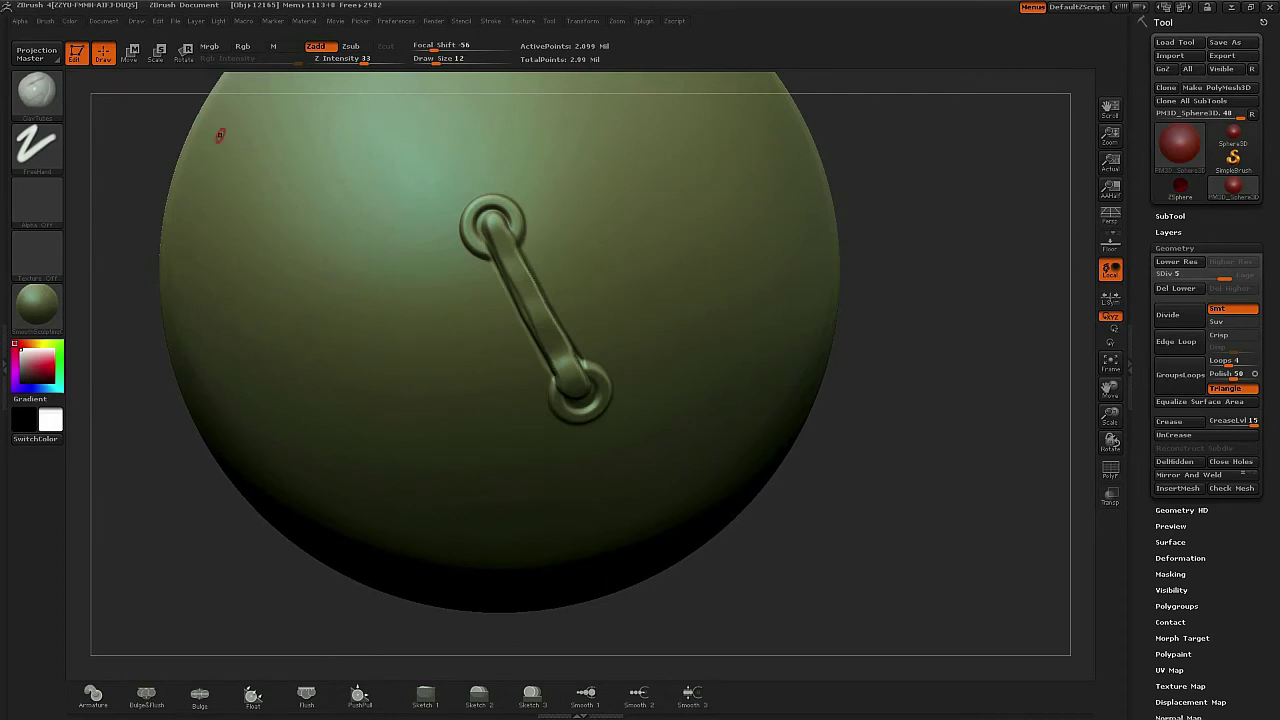
# Carve three crease lines radiating from the strap with the Orb_Cracks brush, one on its right and two on its left.
pyautogui.click(37, 95)
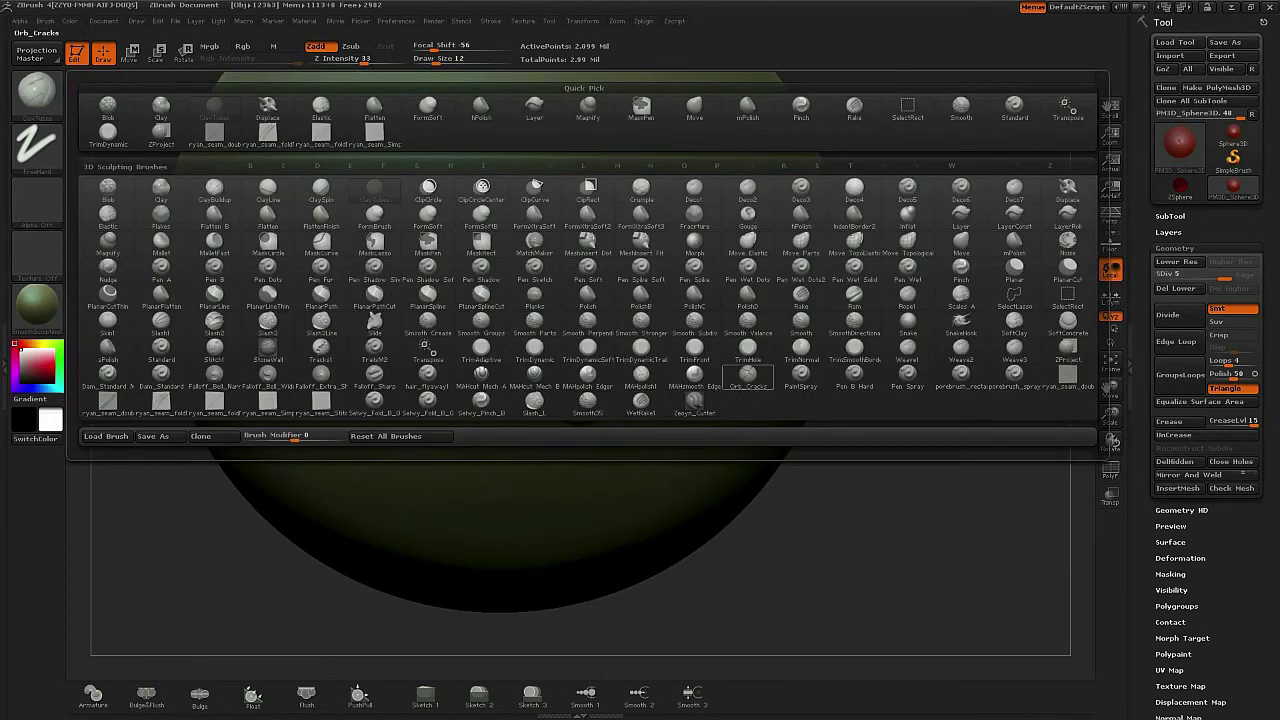
pyautogui.click(747, 376)
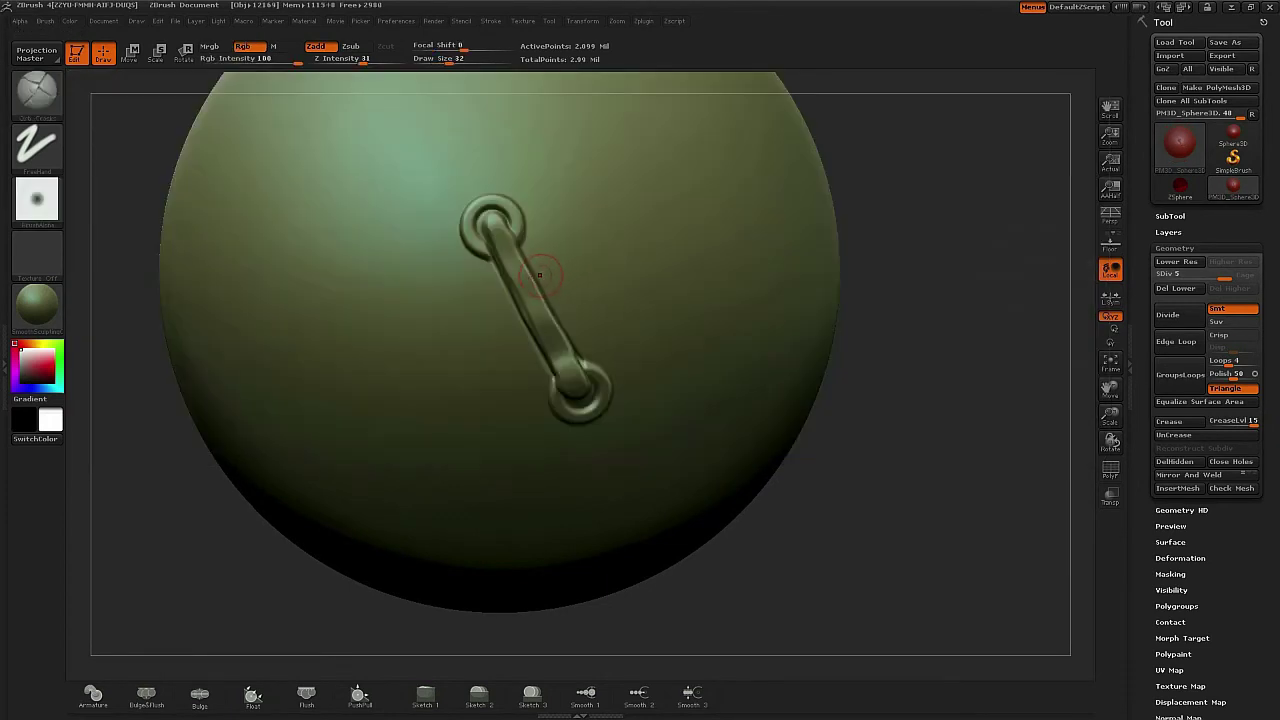
pyautogui.moveTo(539, 274); pyautogui.dragTo(648, 290)
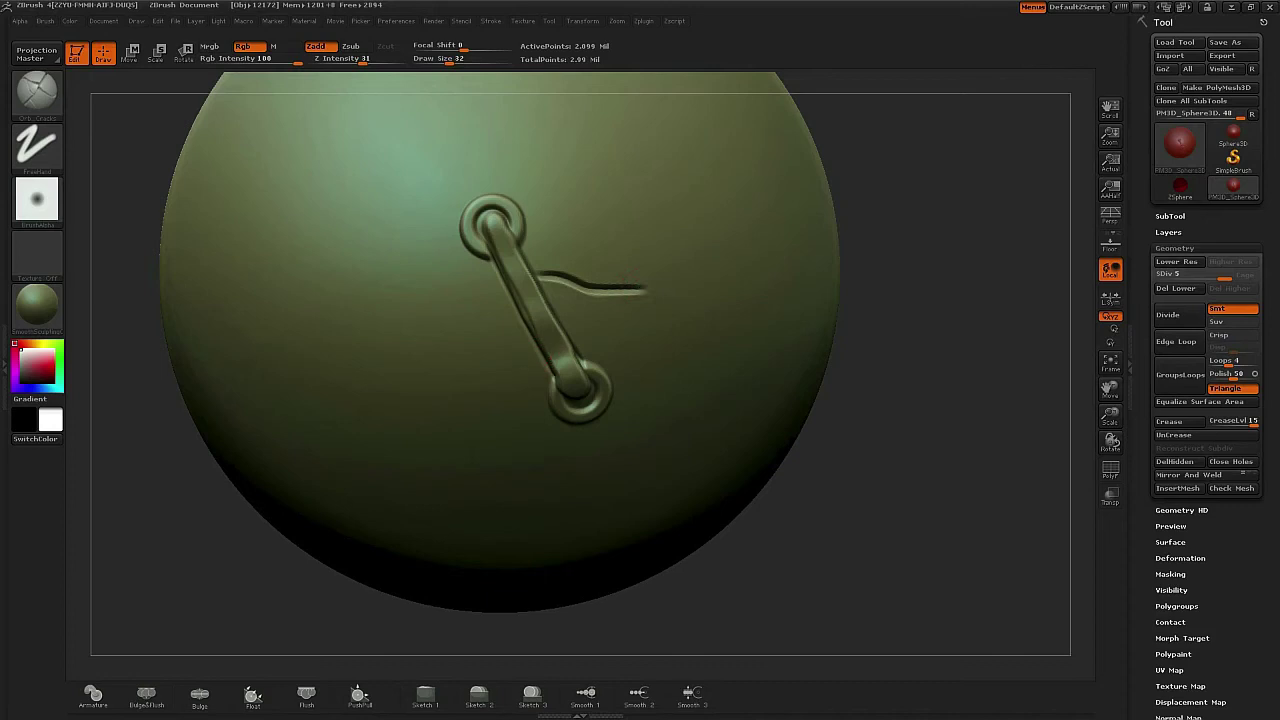
pyautogui.moveTo(532, 344); pyautogui.dragTo(498, 388)
pyautogui.moveTo(520, 322); pyautogui.dragTo(460, 349)
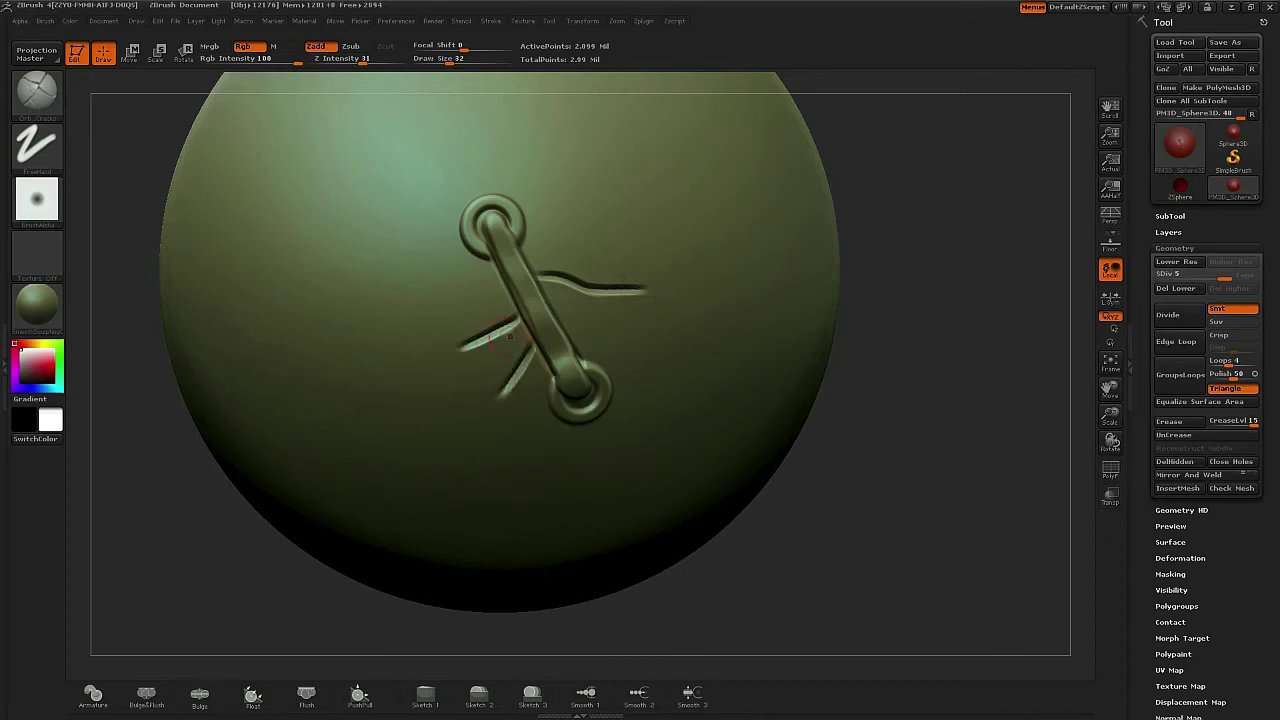
# Build up raised cloth folds beside the creases on both sides of the strap with ClayTubes at Draw Size 32.
pyautogui.press('b')
pyautogui.click(587, 203)
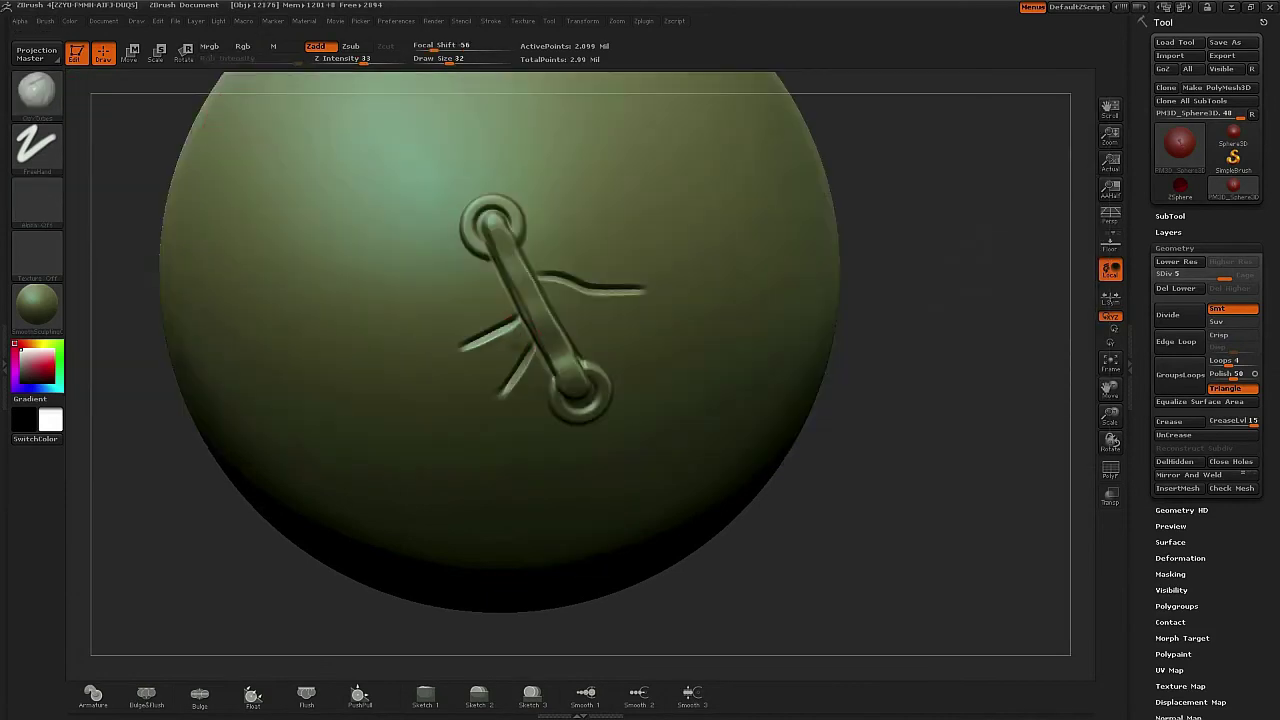
pyautogui.moveTo(524, 334)
pyautogui.mouseDown()
pyautogui.moveTo(470, 386)
pyautogui.moveTo(456, 374)
pyautogui.moveTo(478, 394)
pyautogui.mouseUp()
pyautogui.moveTo(510, 334); pyautogui.dragTo(454, 370)
pyautogui.moveTo(514, 297)
pyautogui.mouseDown()
pyautogui.moveTo(474, 309)
pyautogui.moveTo(428, 300)
pyautogui.mouseUp()
pyautogui.moveTo(530, 250)
pyautogui.mouseDown()
pyautogui.moveTo(548, 268)
pyautogui.moveTo(608, 258)
pyautogui.moveTo(626, 269)
pyautogui.mouseUp()
pyautogui.moveTo(548, 287)
pyautogui.mouseDown()
pyautogui.moveTo(606, 320)
pyautogui.moveTo(595, 308)
pyautogui.mouseUp()
pyautogui.moveTo(545, 255); pyautogui.dragTo(615, 238)
# Smooth the cloth folds at subdivision level 3 and return the sphere to level 5.
pyautogui.press('shift')
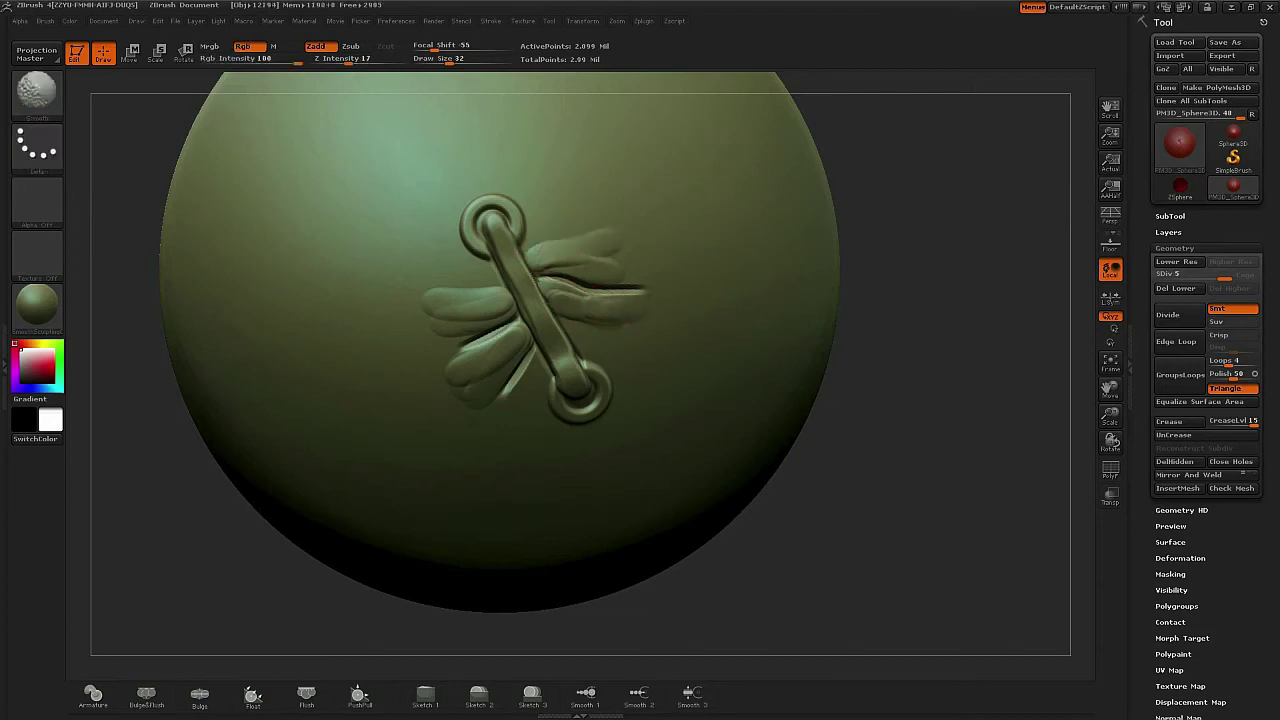
pyautogui.hotkey('shift', 'd')
pyautogui.hotkey('shift', 'd')
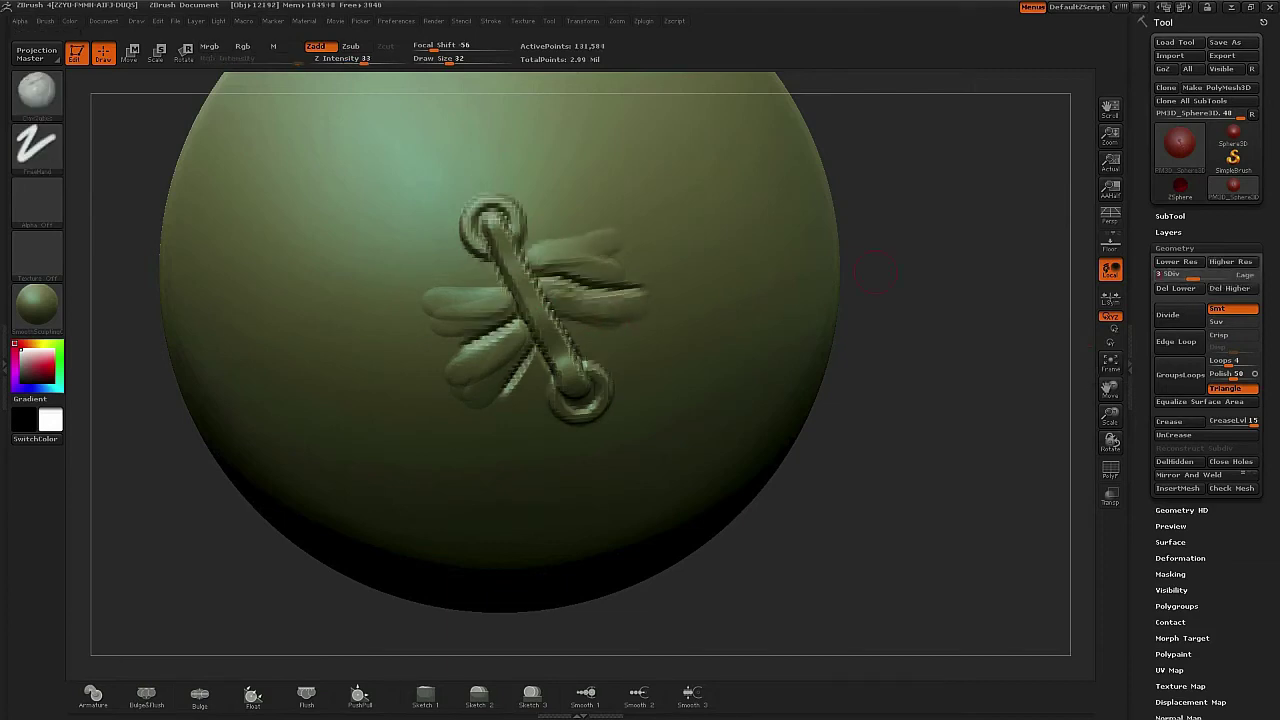
pyautogui.moveTo(612, 280)
pyautogui.keyDown('shift'); pyautogui.mouseDown()
pyautogui.moveTo(634, 288)
pyautogui.moveTo(625, 293)
pyautogui.mouseUp(); pyautogui.keyUp('shift')
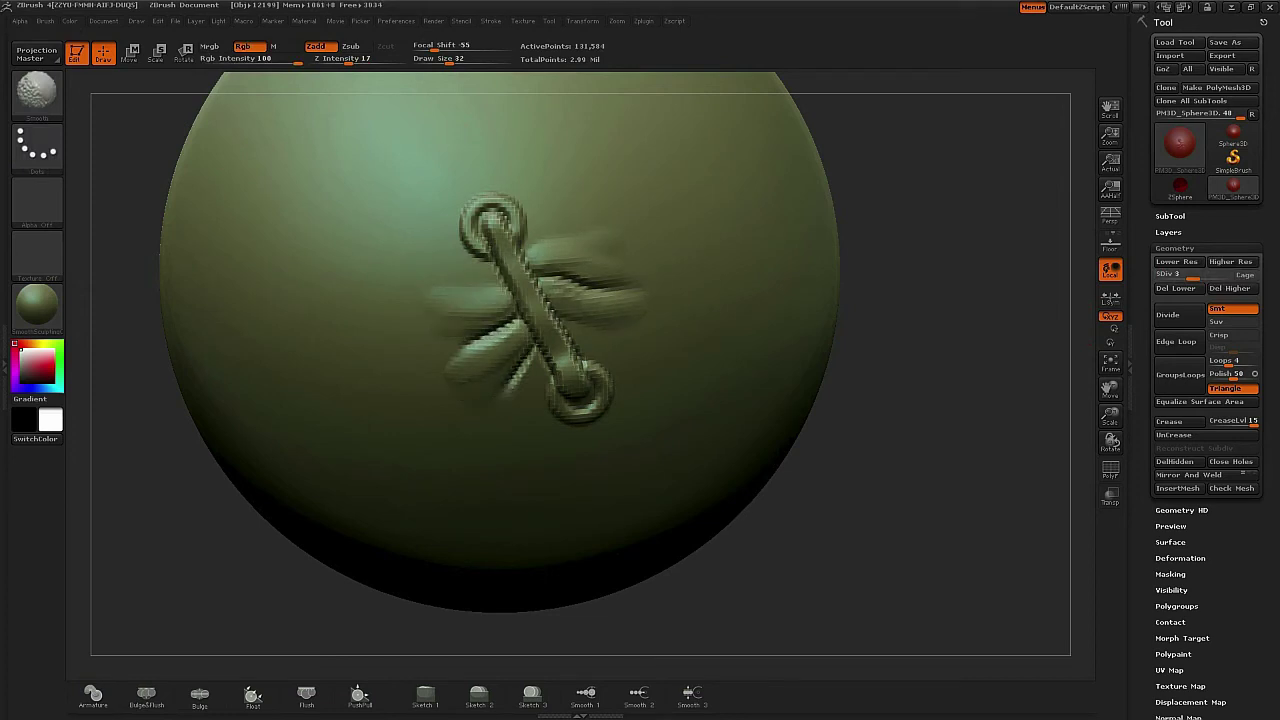
pyautogui.press('d')
pyautogui.press('d')
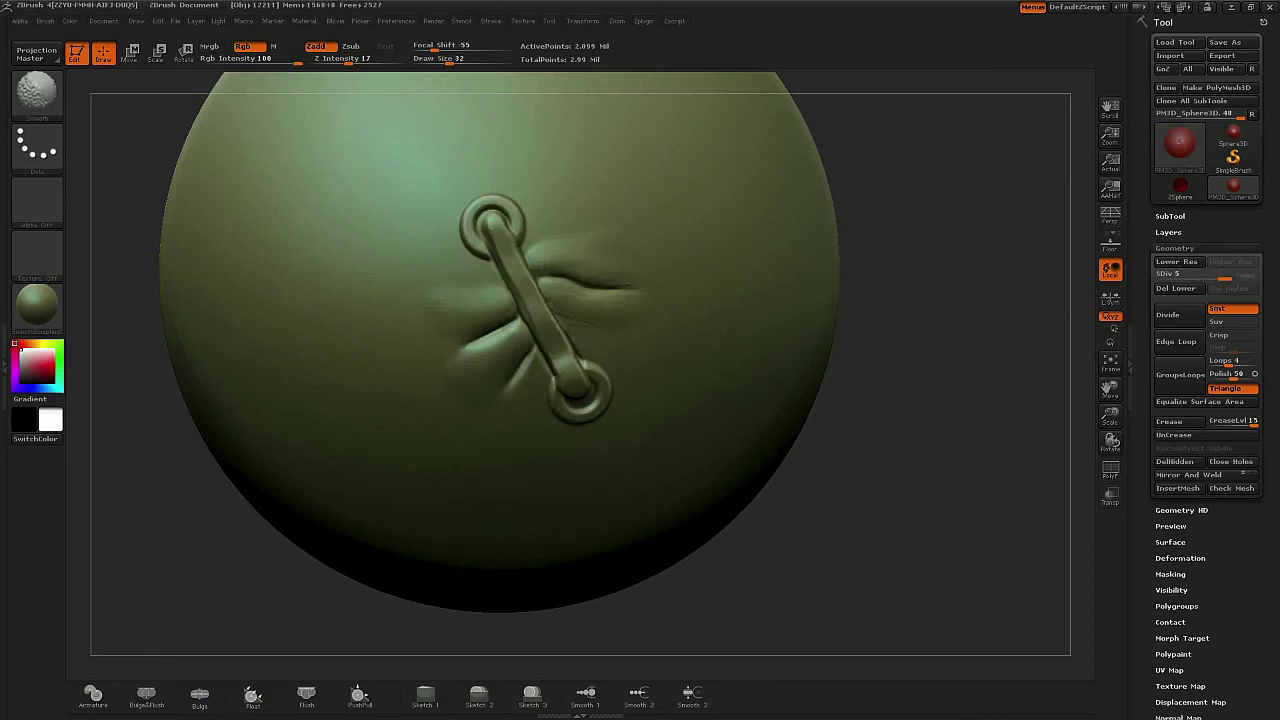
# Deepen and lengthen the existing creases on both sides of the strap with the MAHcut Mech A brush.
pyautogui.moveTo(1012, 418)
pyautogui.mouseDown()
pyautogui.moveTo(1018, 390)
pyautogui.moveTo(1002, 381)
pyautogui.mouseUp()
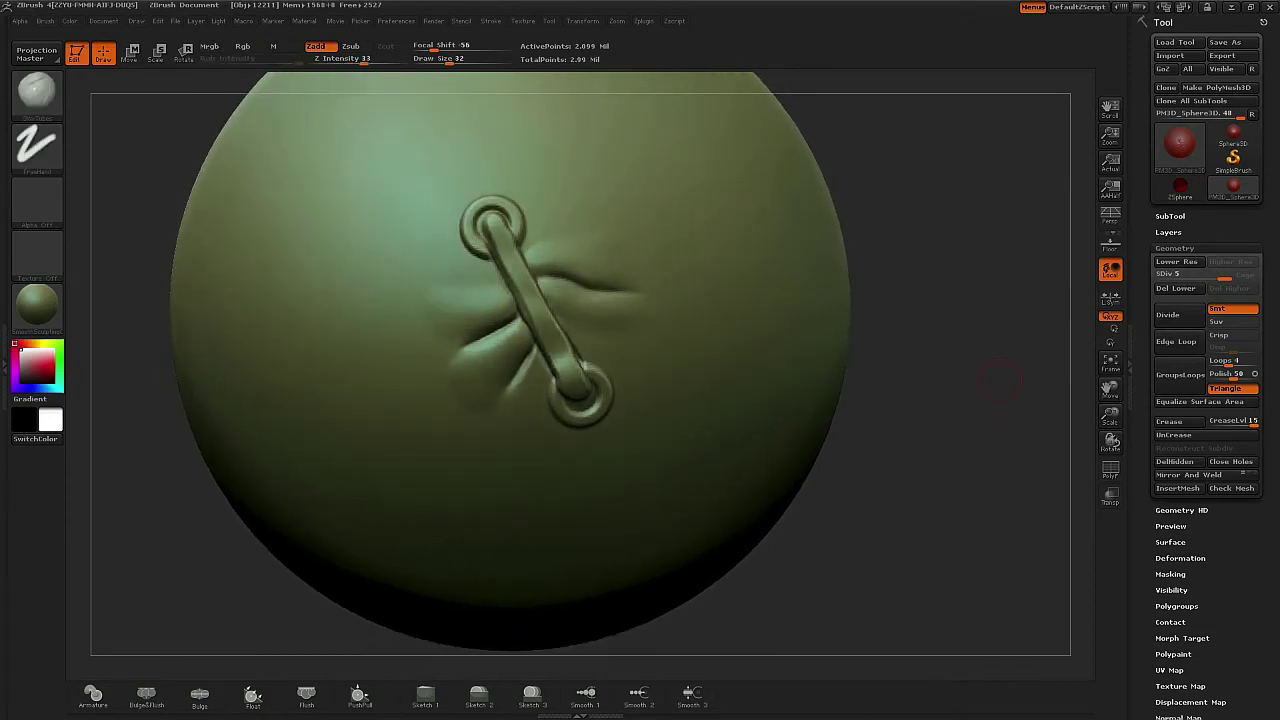
pyautogui.click(36, 92)
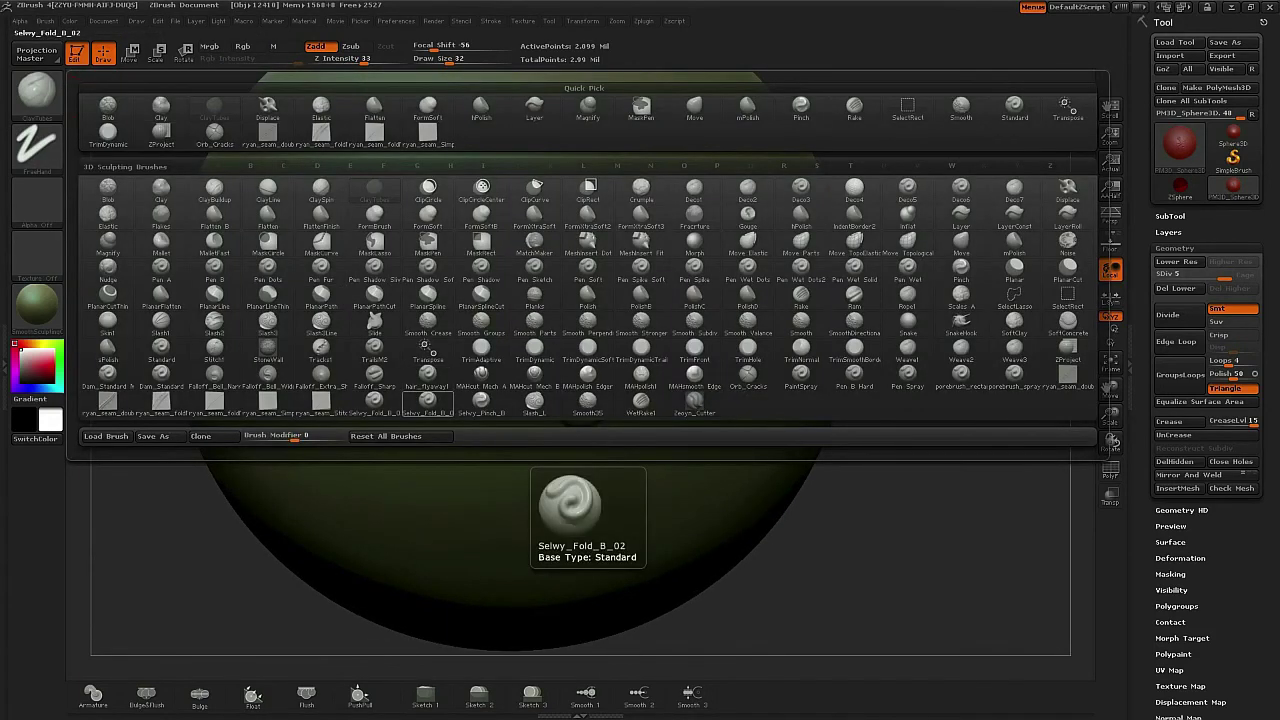
pyautogui.click(481, 401)
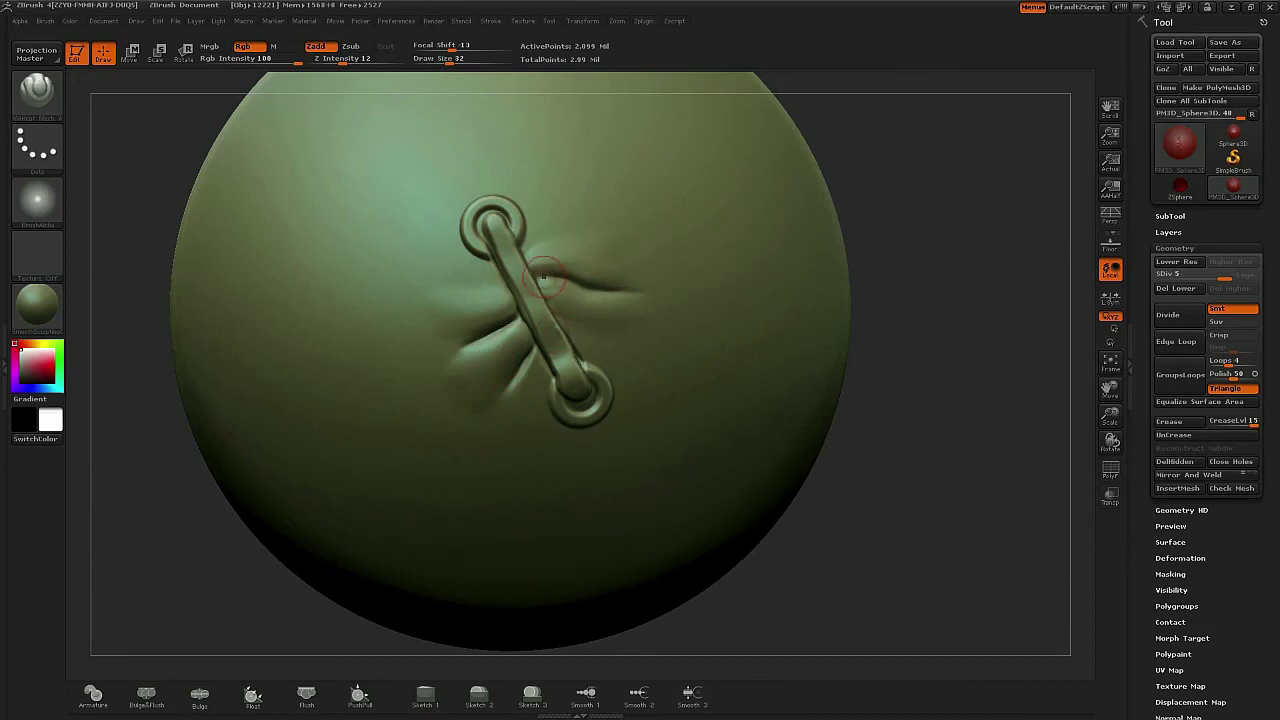
pyautogui.moveTo(548, 278); pyautogui.dragTo(541, 276)
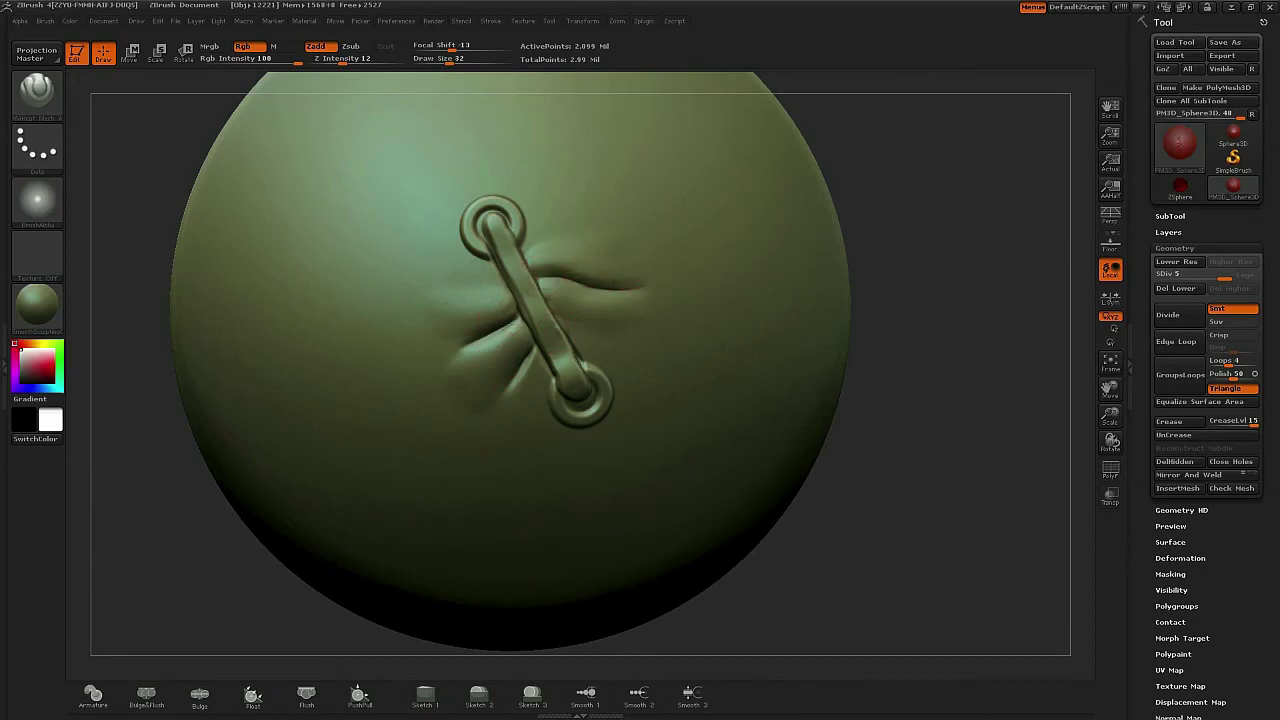
pyautogui.moveTo(515, 318); pyautogui.dragTo(380, 363)
pyautogui.press('f')
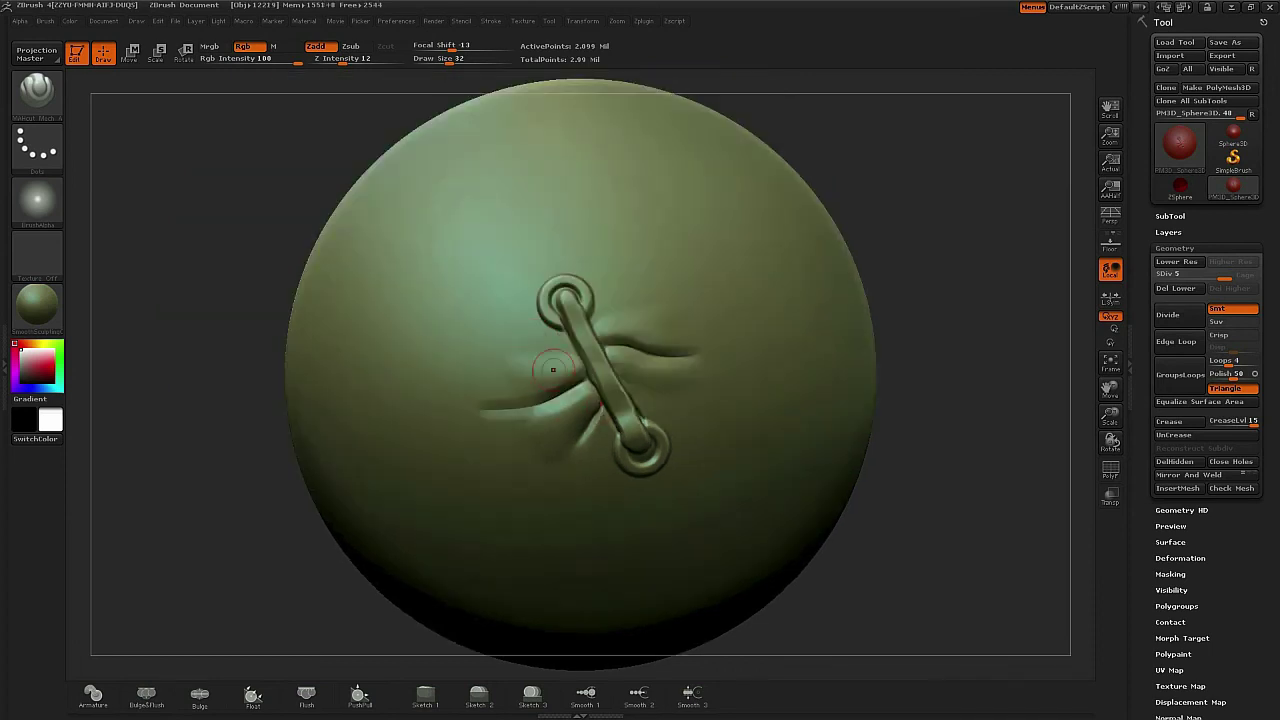
pyautogui.keyDown('ctrl'); pyautogui.moveTo(552, 365); pyautogui.dragTo(609, 411, button='right'); pyautogui.keyUp('ctrl')
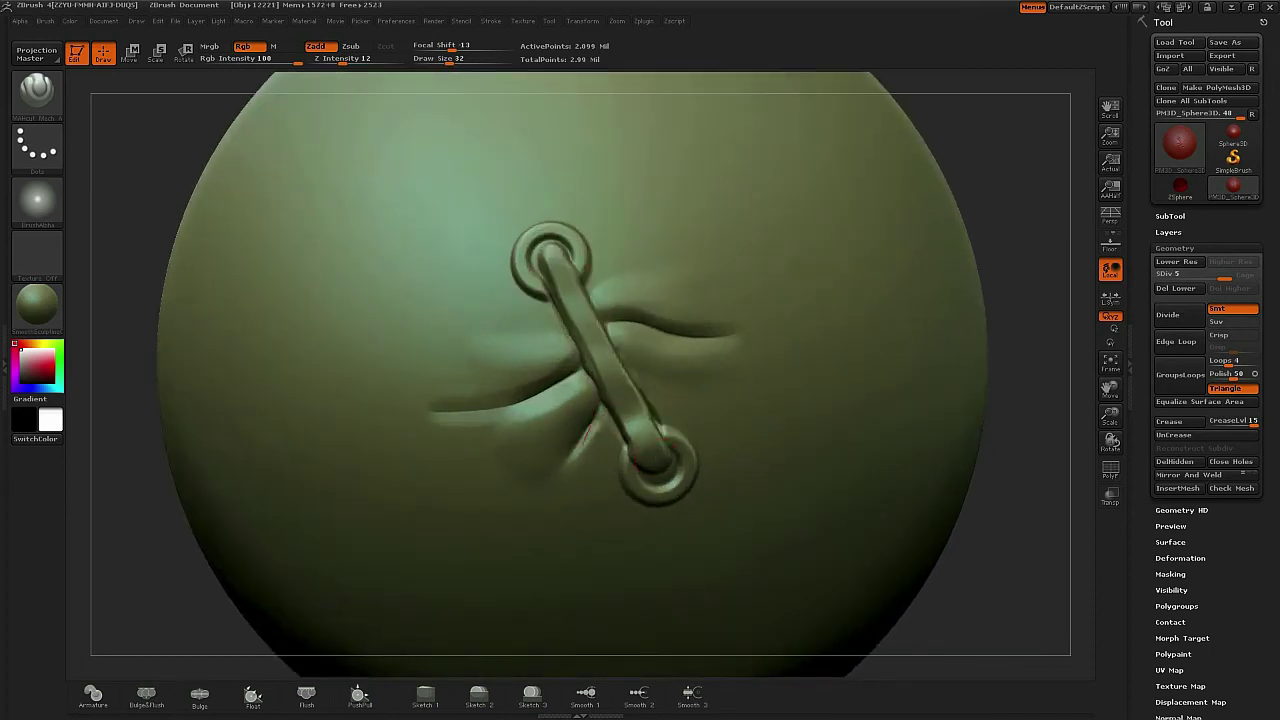
pyautogui.moveTo(588, 428); pyautogui.dragTo(555, 477)
pyautogui.press('shift')
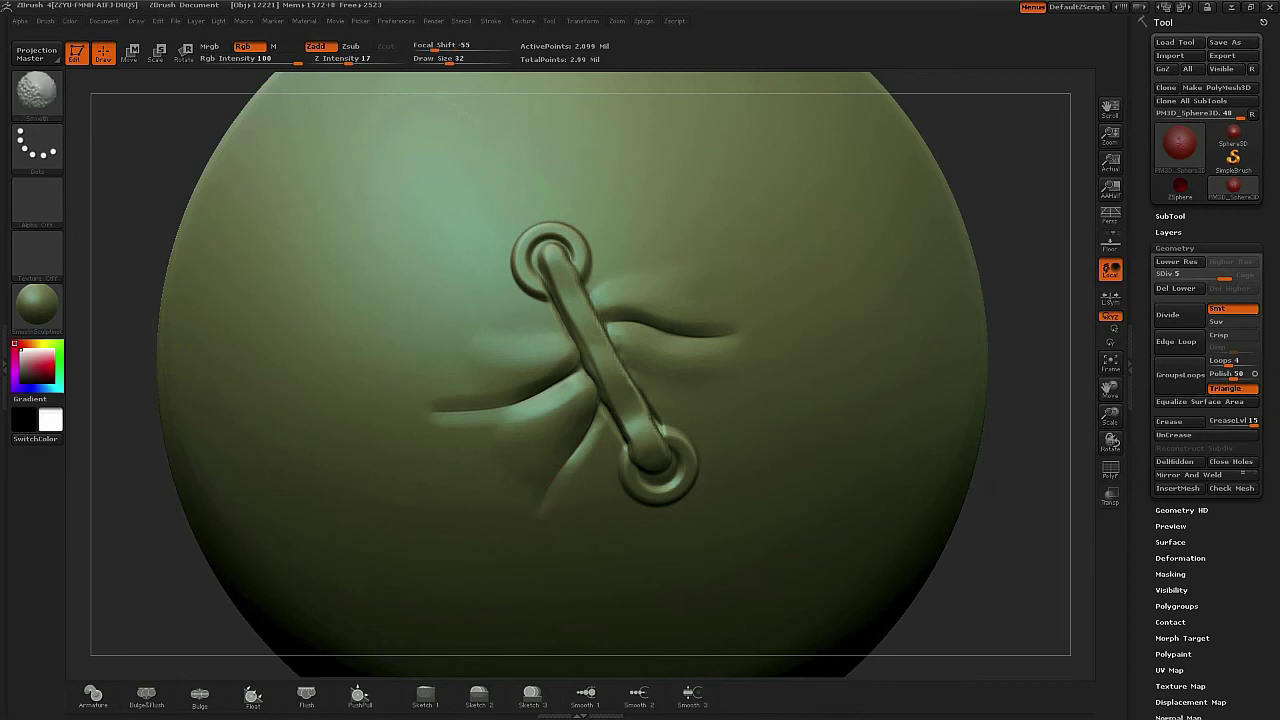
# Smooth the strap's right edge at subdivision level 4 and return the sphere to level 5.
pyautogui.click(1207, 275)
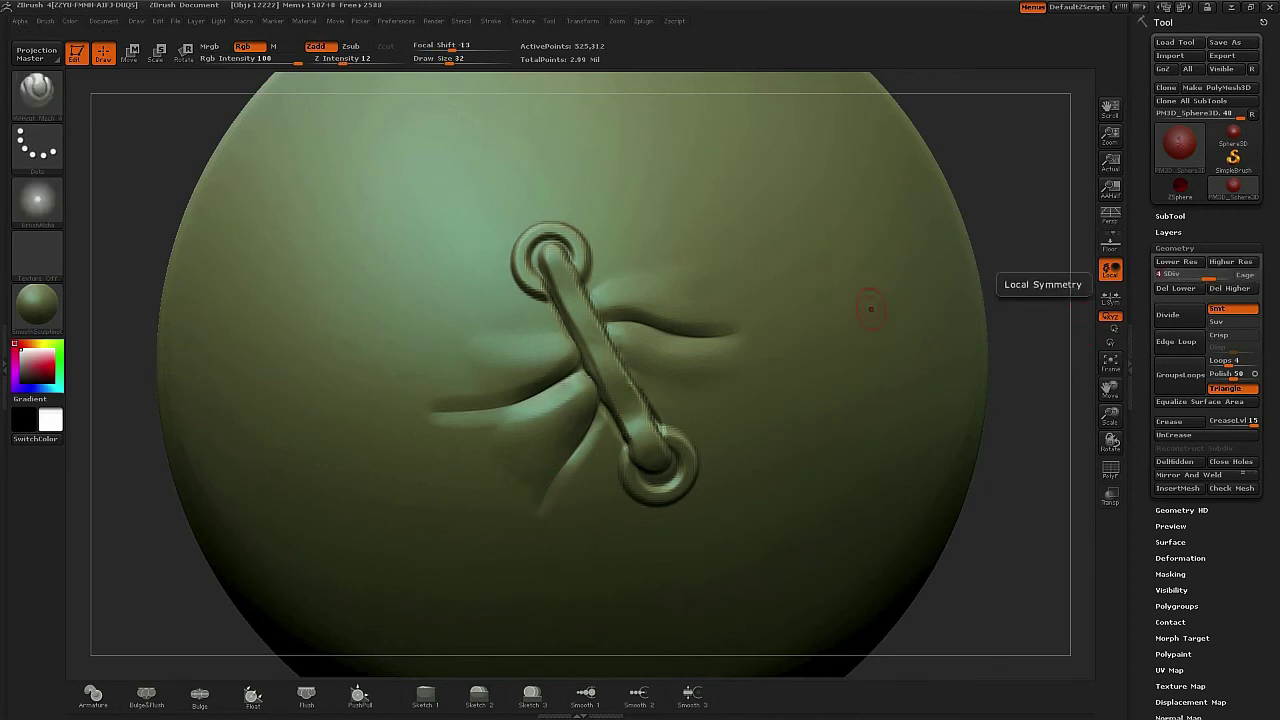
pyautogui.keyDown('shift'); pyautogui.moveTo(585, 330); pyautogui.dragTo(640, 425); pyautogui.keyUp('shift')
pyautogui.press('d')
# Carve two more creases right of the strap, one below and one above the existing crease, and soften them with stronger smoothing.
pyautogui.keyDown('alt'); pyautogui.moveTo(643, 343); pyautogui.dragTo(617, 327, button='right'); pyautogui.keyUp('alt')
pyautogui.moveTo(615, 327)
pyautogui.mouseDown()
pyautogui.moveTo(690, 365)
pyautogui.moveTo(765, 376)
pyautogui.mouseUp()
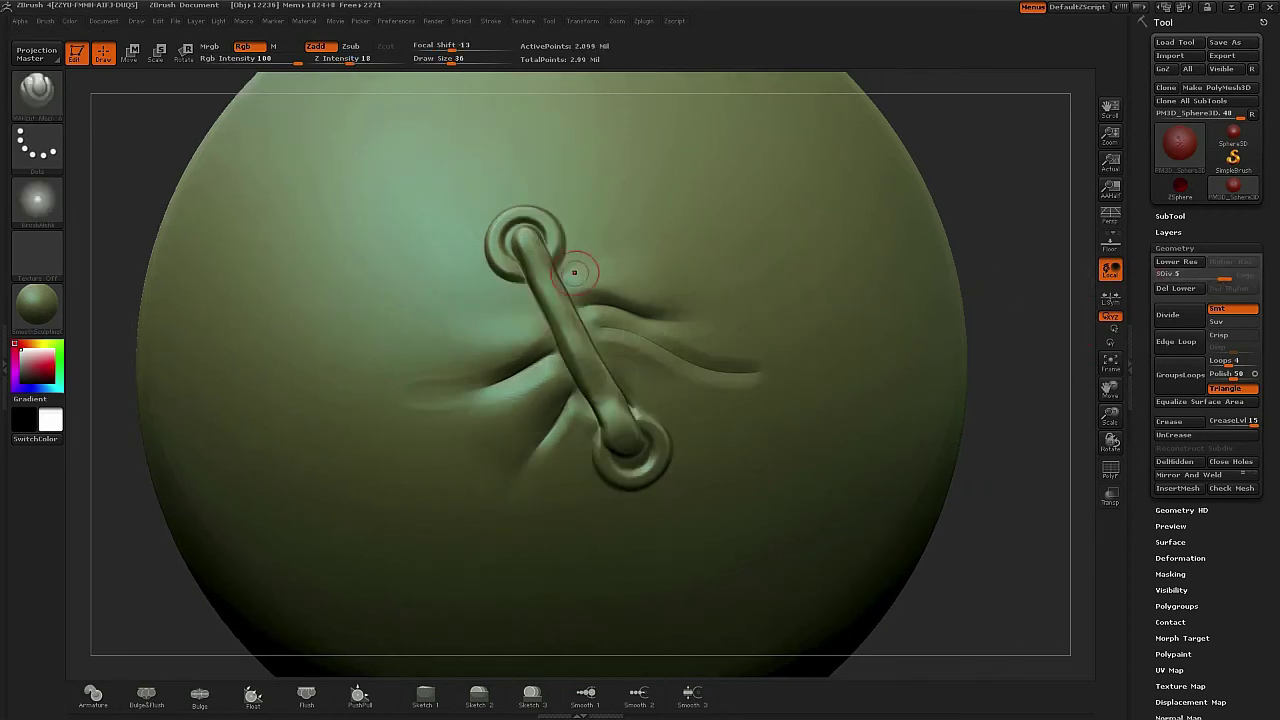
pyautogui.moveTo(575, 272); pyautogui.dragTo(628, 236)
pyautogui.press('shift')
pyautogui.keyDown('shift'); pyautogui.click(383, 62); pyautogui.keyUp('shift')
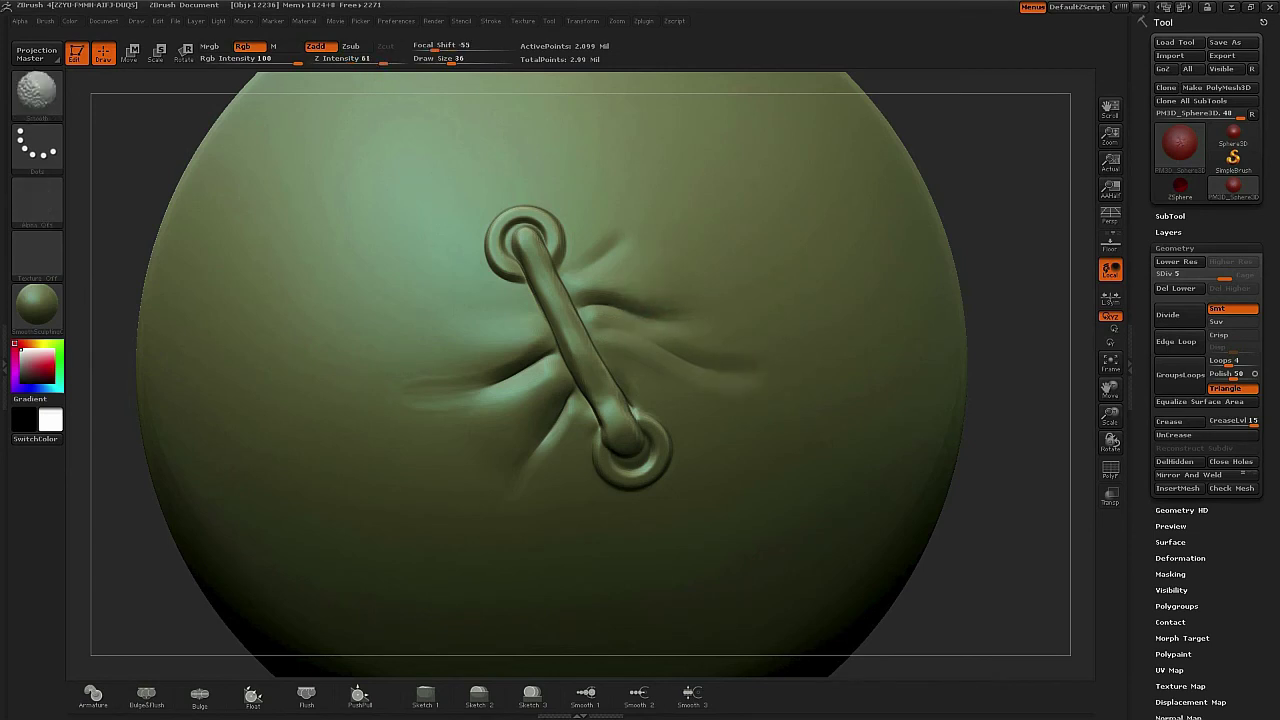
# Carve an upper crease running left from the strap, undo a stray stroke, rework the fold and smooth it.
pyautogui.moveTo(537, 316); pyautogui.dragTo(401, 314)
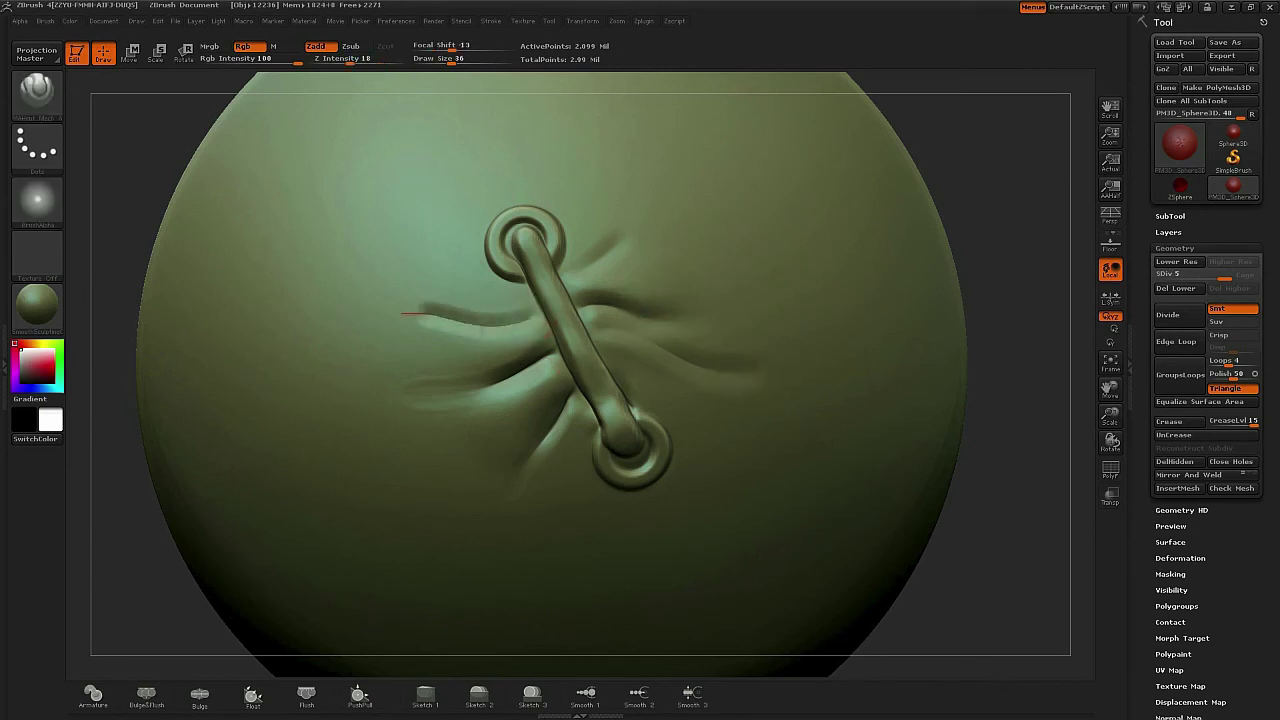
pyautogui.press('shift')
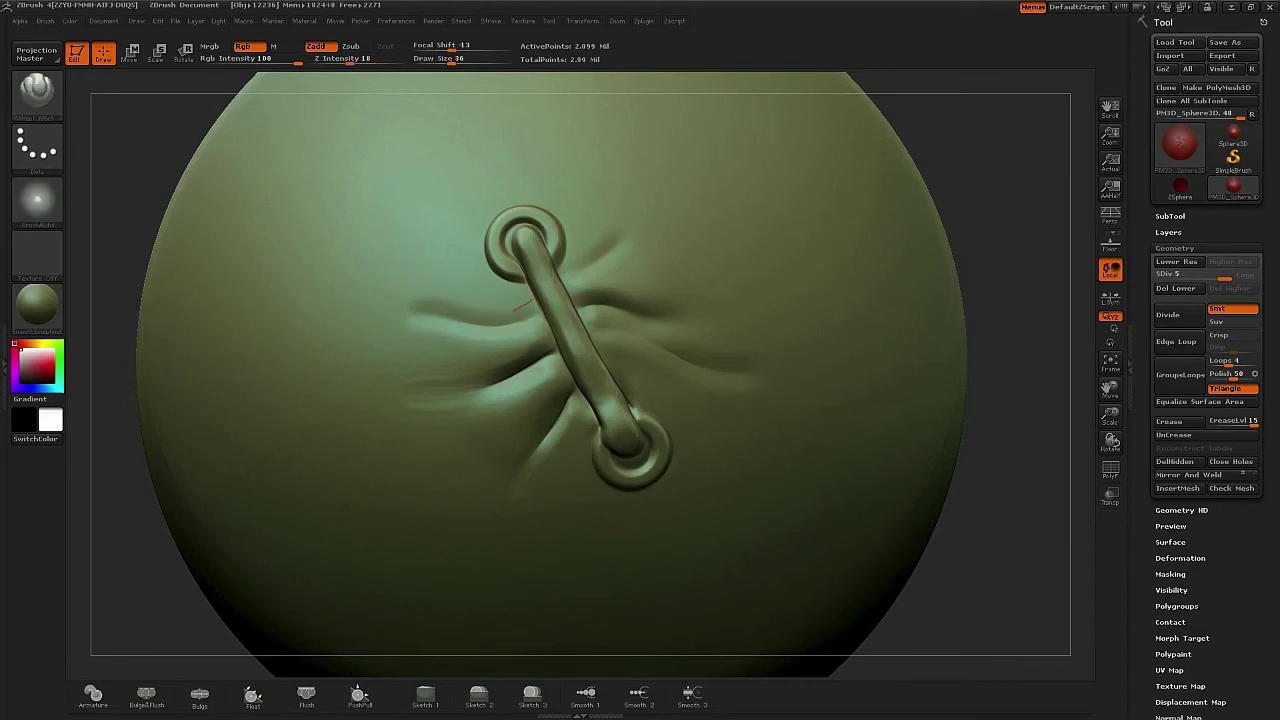
pyautogui.moveTo(513, 311); pyautogui.dragTo(446, 298)
pyautogui.hotkey('ctrl', 'z')
pyautogui.moveTo(541, 299); pyautogui.dragTo(430, 300)
pyautogui.press('shift')
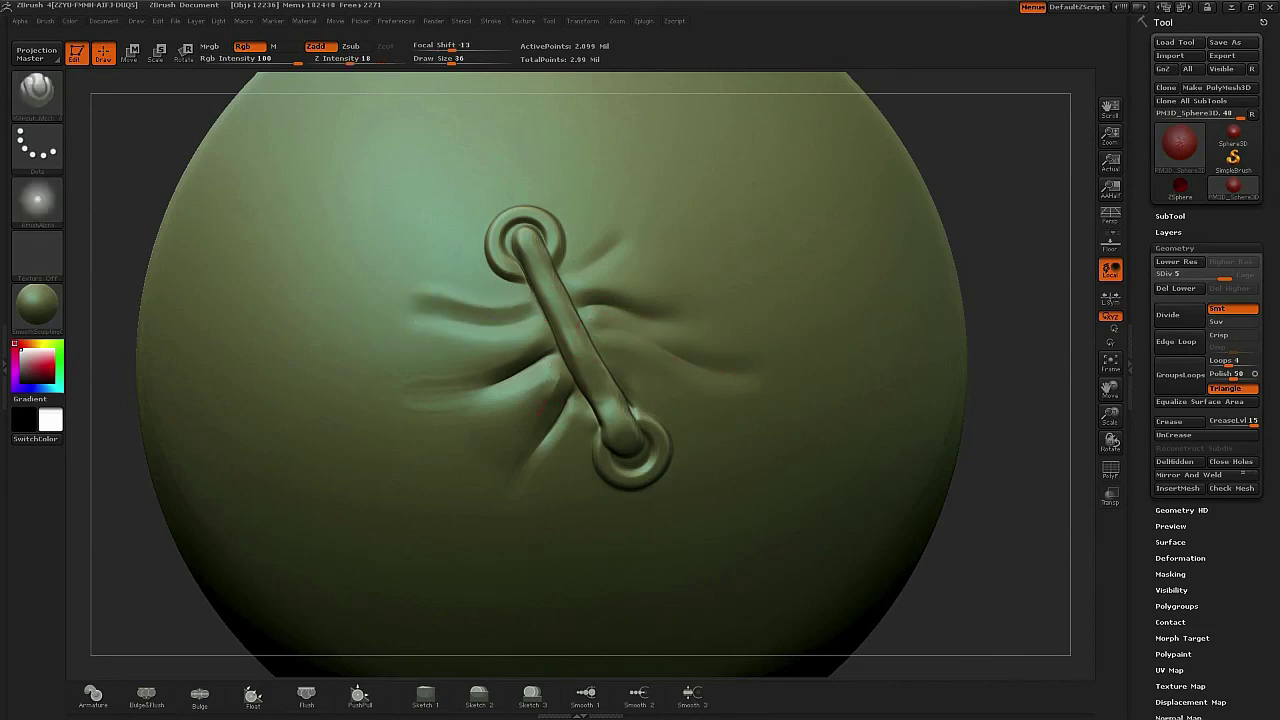
pyautogui.press('shift')
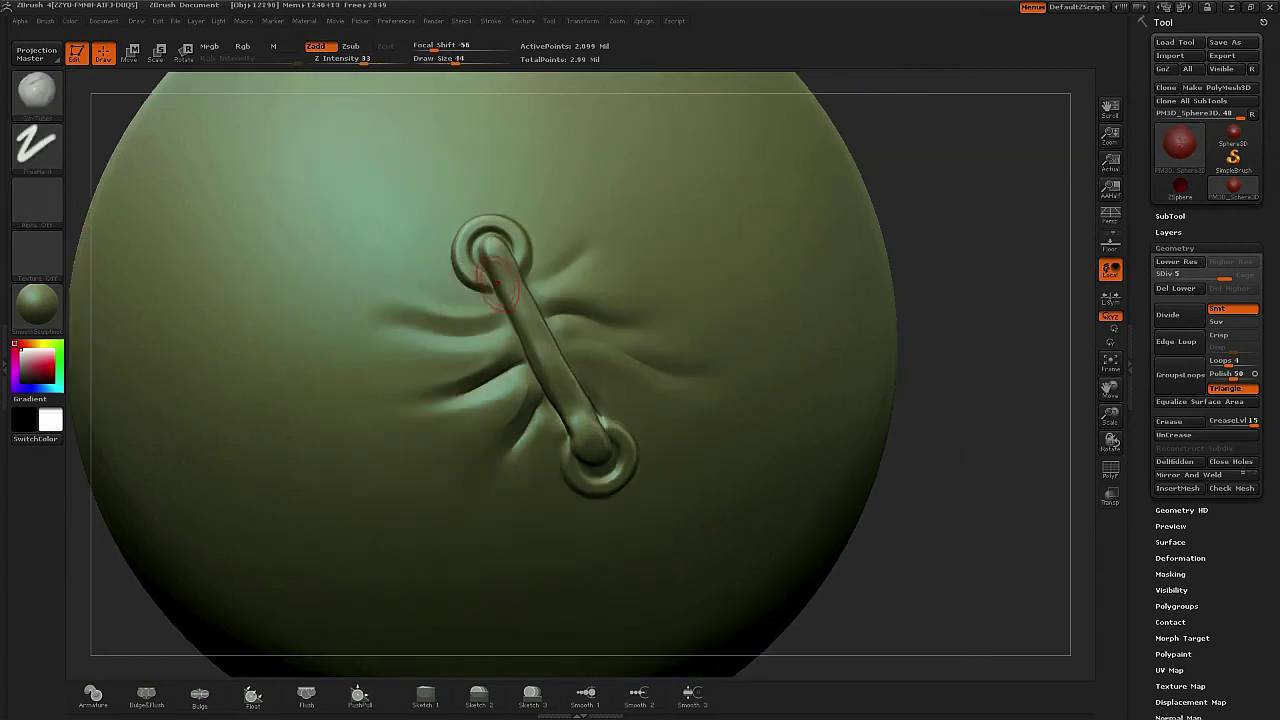
# Sculpt diagonal twisted rope strands along the whole strap between the eyelets using ClayTubes with a round alpha at Draw Size 36.
pyautogui.click(37, 200)
pyautogui.click(109, 287)
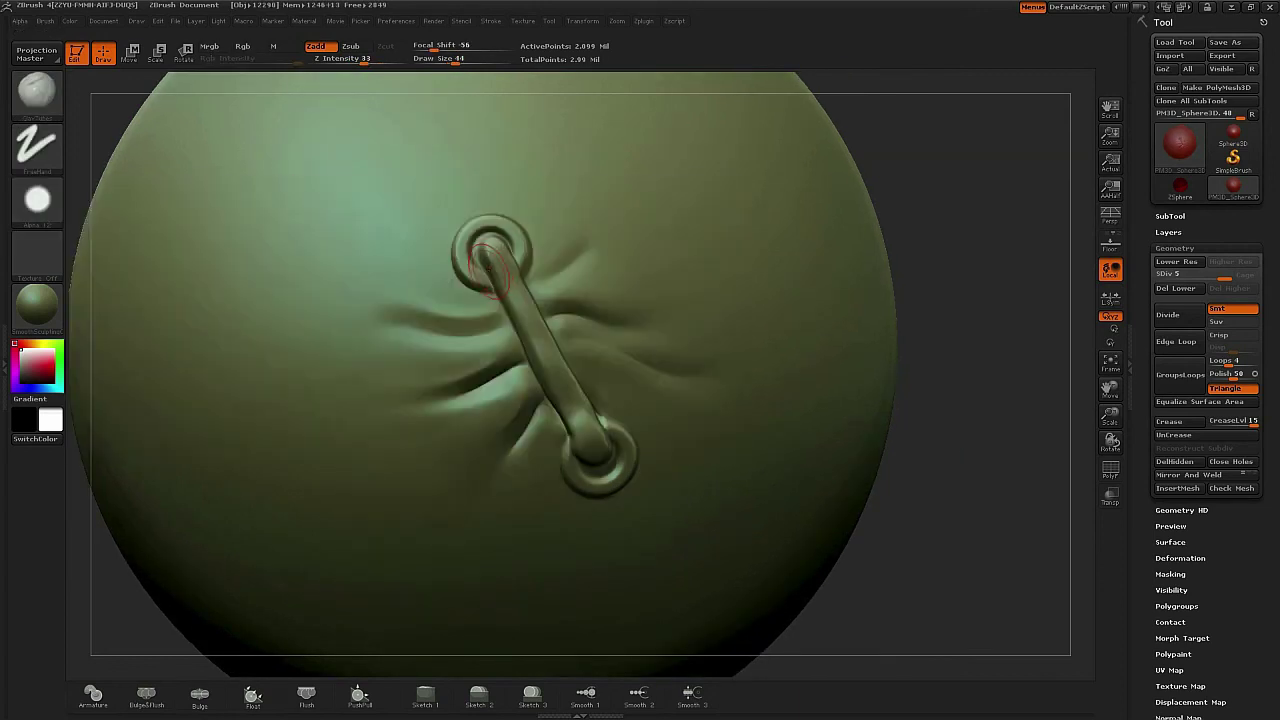
pyautogui.press('[')
pyautogui.press('[')
pyautogui.press(']')
pyautogui.press('shift')
pyautogui.moveTo(496, 241); pyautogui.dragTo(537, 312)
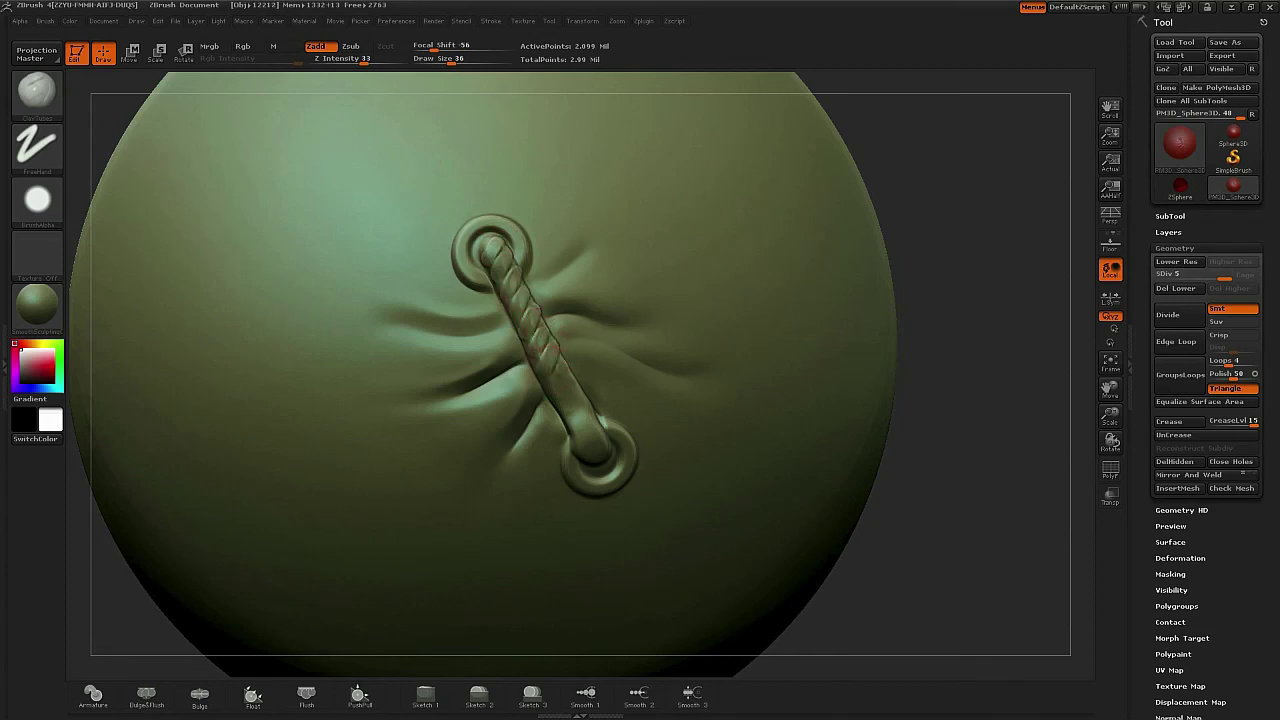
pyautogui.moveTo(567, 390); pyautogui.dragTo(582, 418)
pyautogui.moveTo(499, 248); pyautogui.dragTo(580, 434)
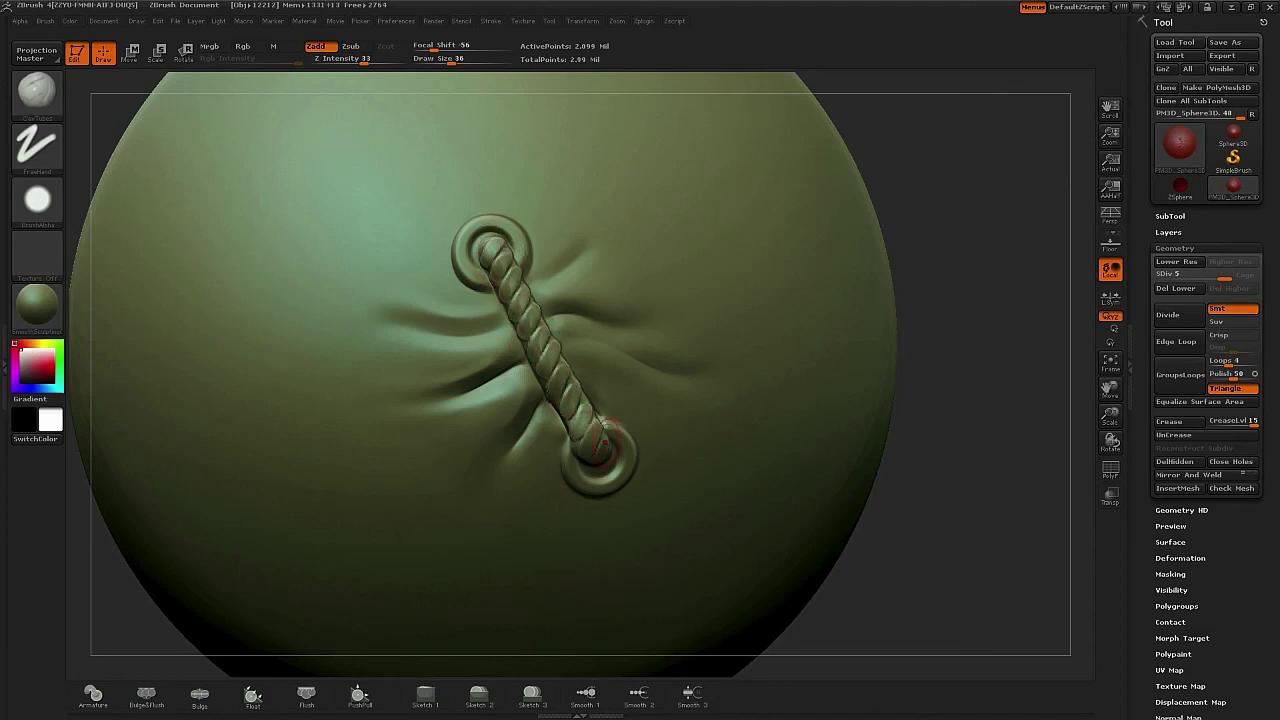
pyautogui.press('shift')
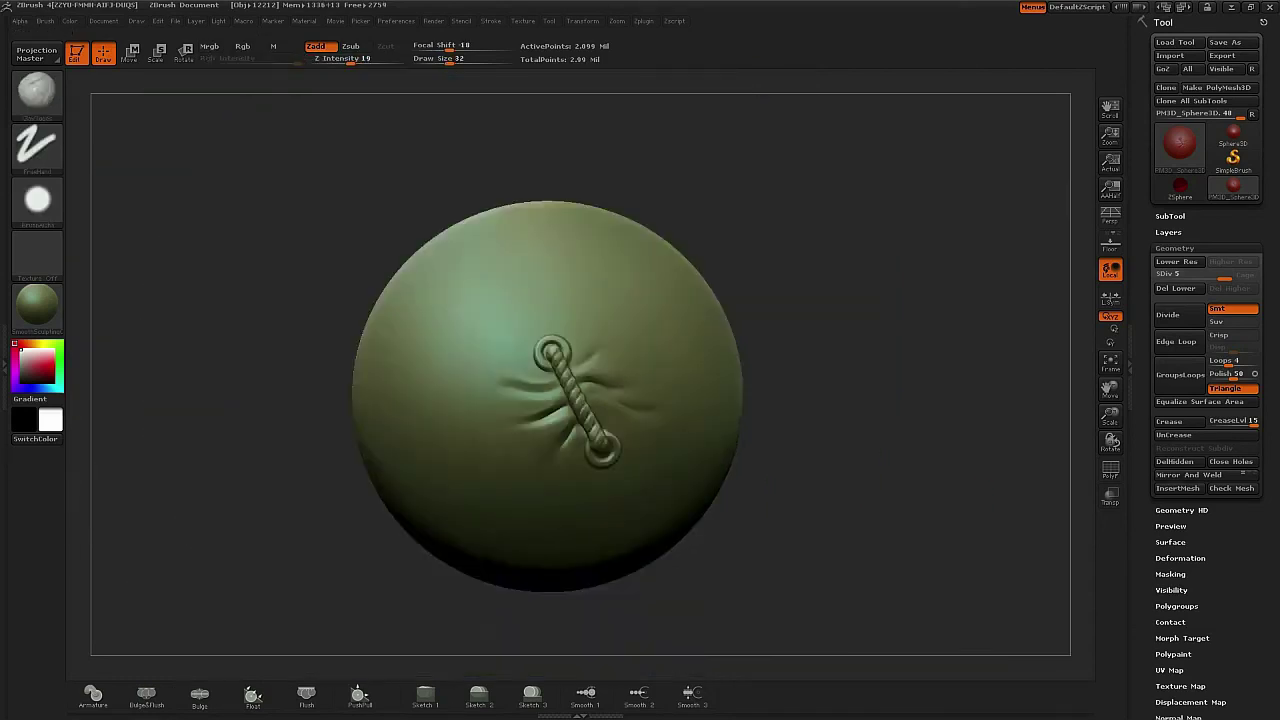
pyautogui.keyDown('alt'); pyautogui.moveTo(840, 500); pyautogui.dragTo(808, 565); pyautogui.keyUp('alt')
pyautogui.keyDown('alt'); pyautogui.moveTo(808, 430); pyautogui.dragTo(958, 430); pyautogui.keyUp('alt')
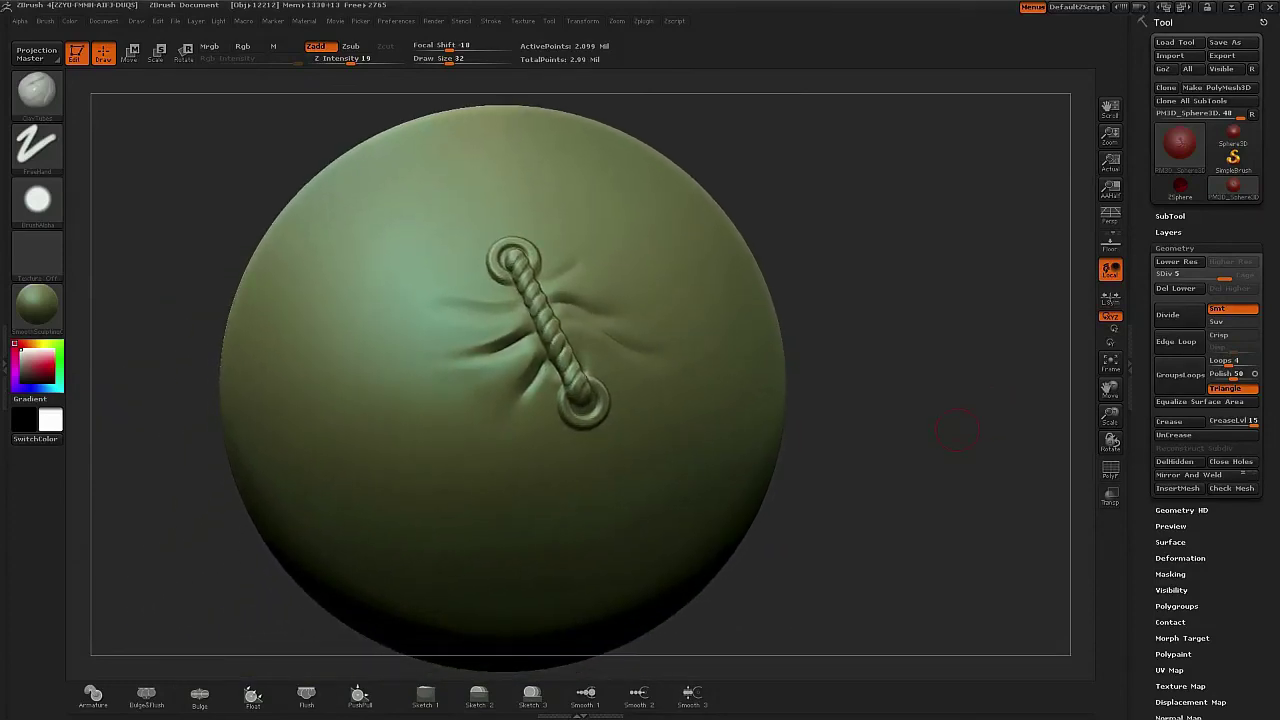